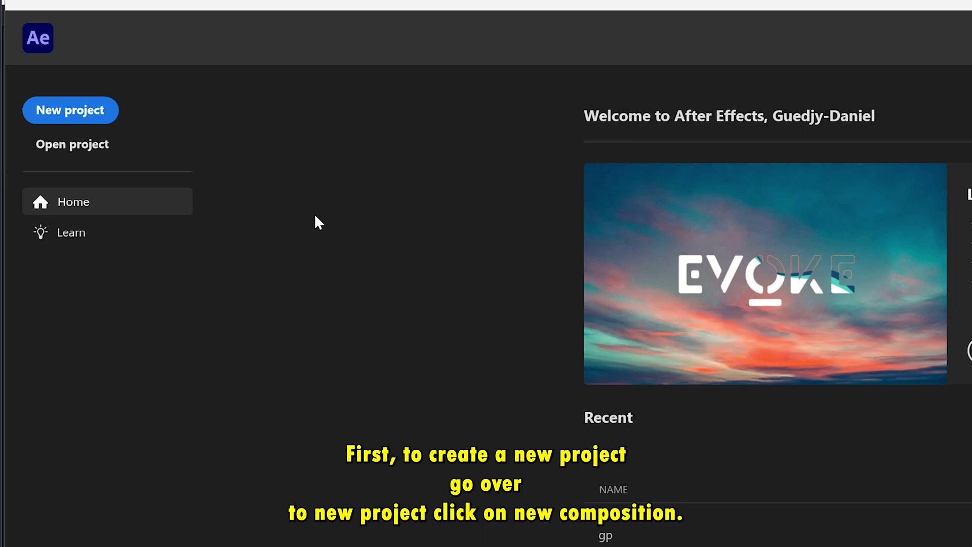
Start a new, empty After Effects project from the Home screen
{"action": "left_click", "coordinate": [133, 139]}
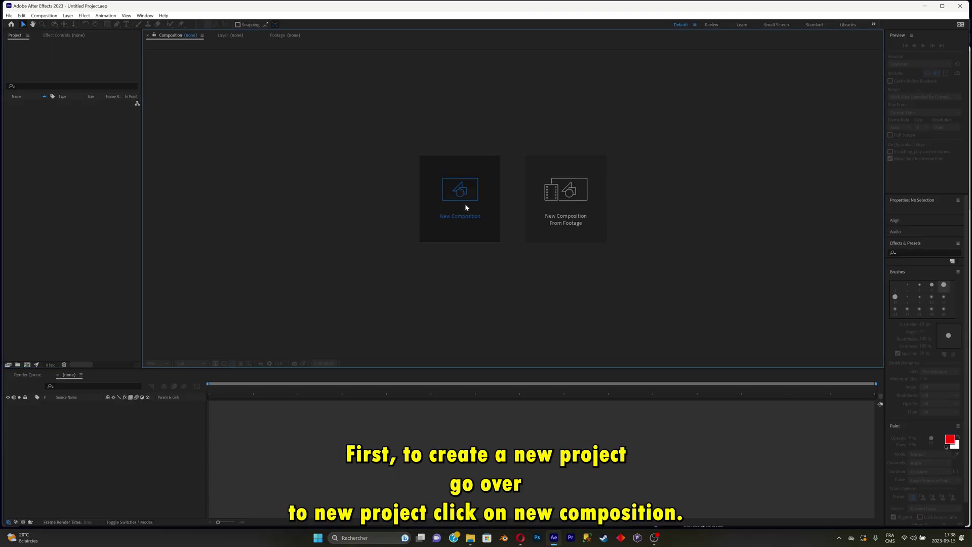
Create composition 'tuto' using the Social Media Landscape HD preset (1920x1080), 30 fps, 30 s long
{"action": "left_click", "coordinate": [463, 205]}
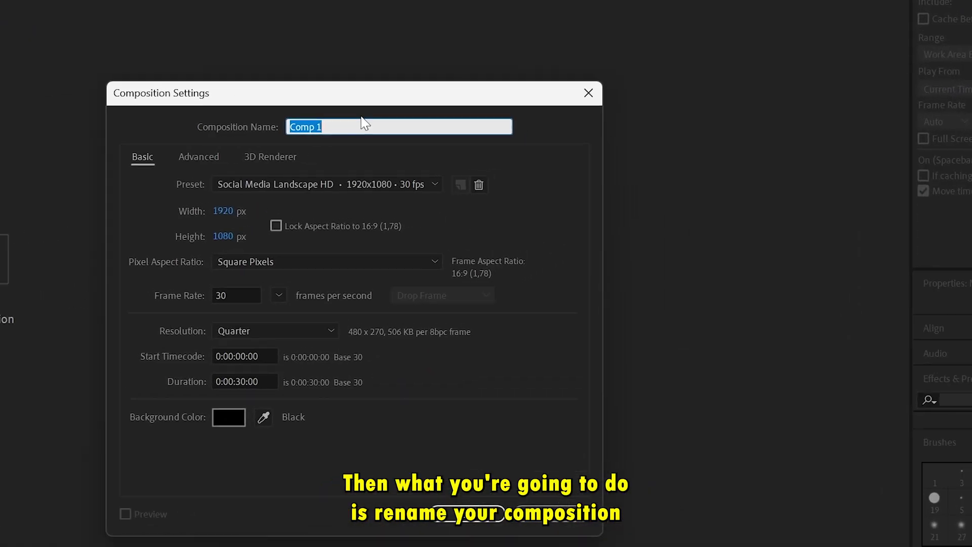
{"action": "type", "text": "tuto"}
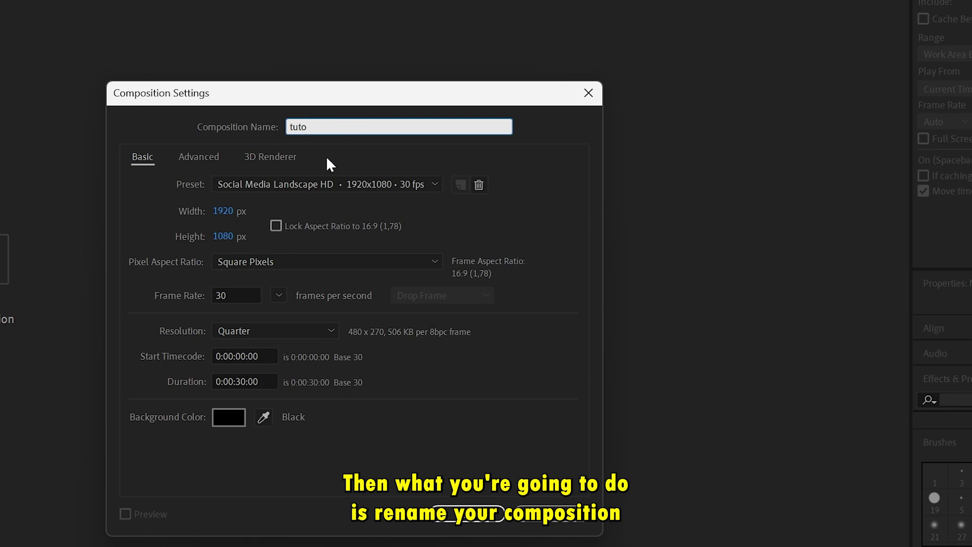
{"action": "left_click", "coordinate": [331, 182]}
{"action": "left_click", "coordinate": [410, 189]}
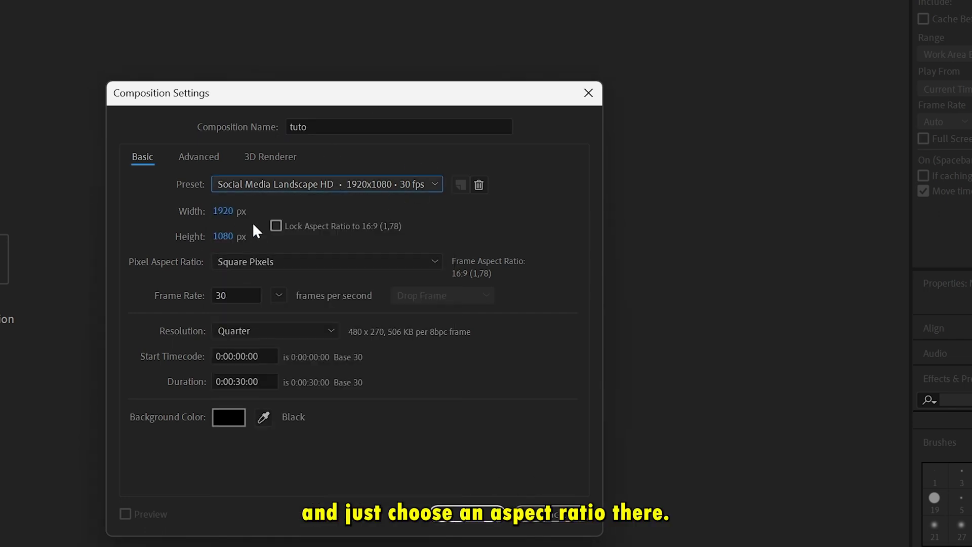
{"action": "left_click", "coordinate": [340, 183]}
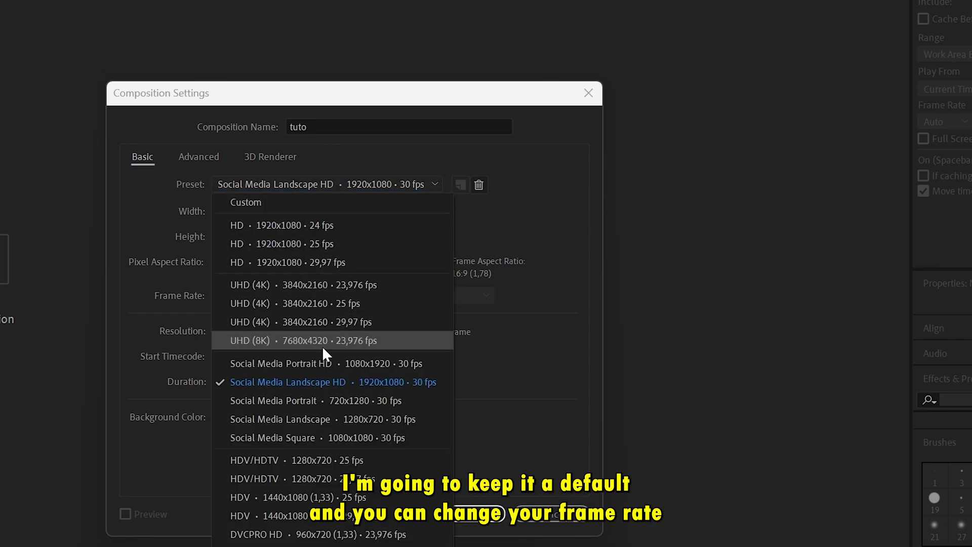
{"action": "left_click", "coordinate": [317, 381]}
{"action": "left_click", "coordinate": [238, 296]}
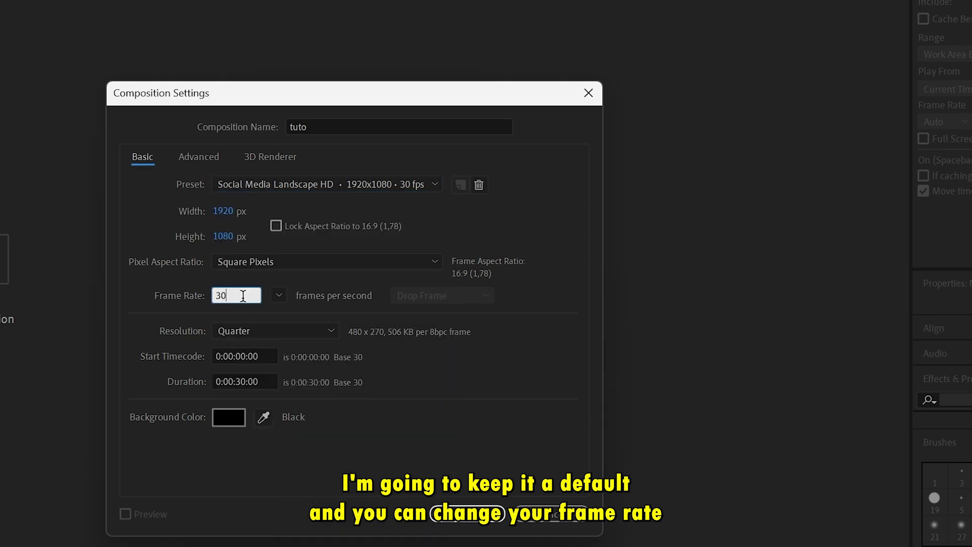
{"action": "left_click", "coordinate": [278, 295]}
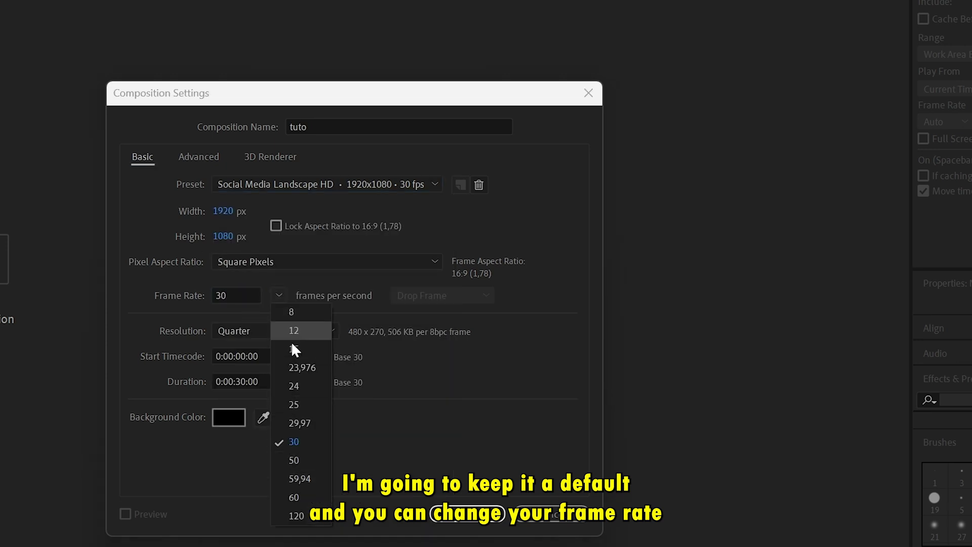
{"action": "left_click", "coordinate": [276, 297]}
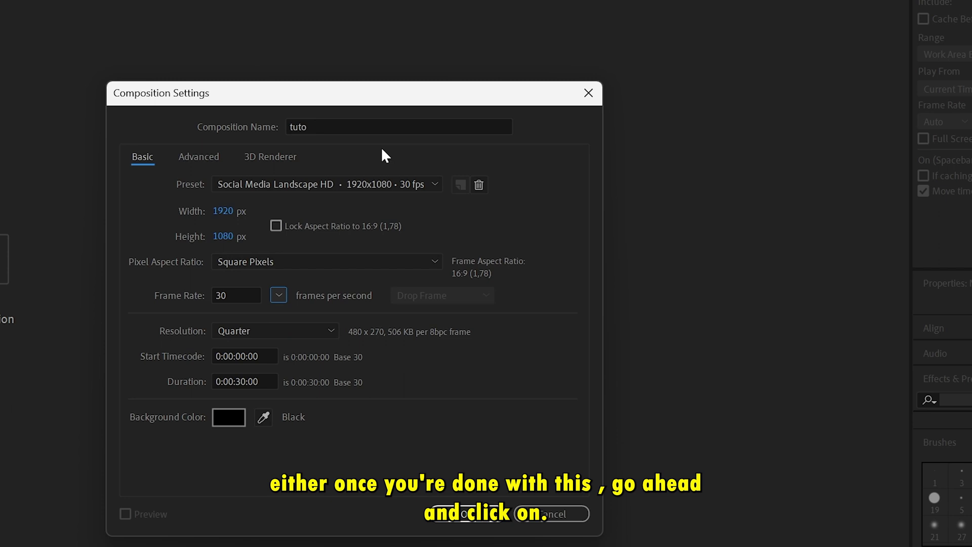
{"action": "left_click", "coordinate": [473, 516]}
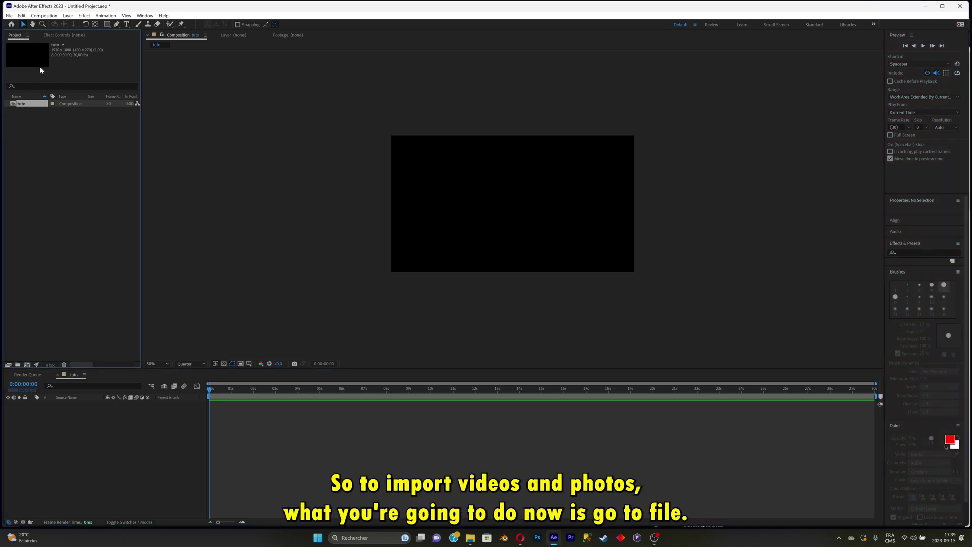
Import the clip alter cgi.mov from the Videos folder via File > Import > File
{"action": "left_click", "coordinate": [9, 15]}
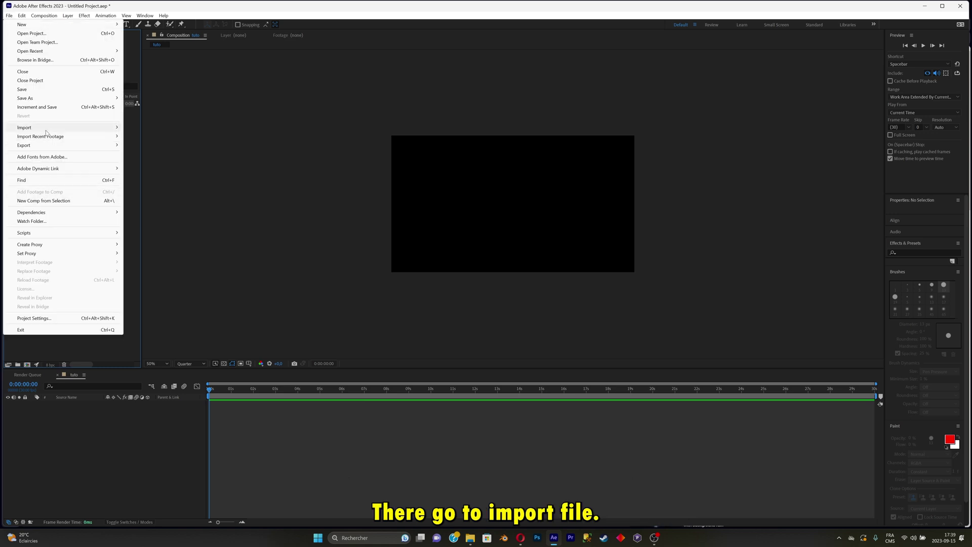
{"action": "mouse_move", "coordinate": [43, 129]}
{"action": "left_click", "coordinate": [159, 129]}
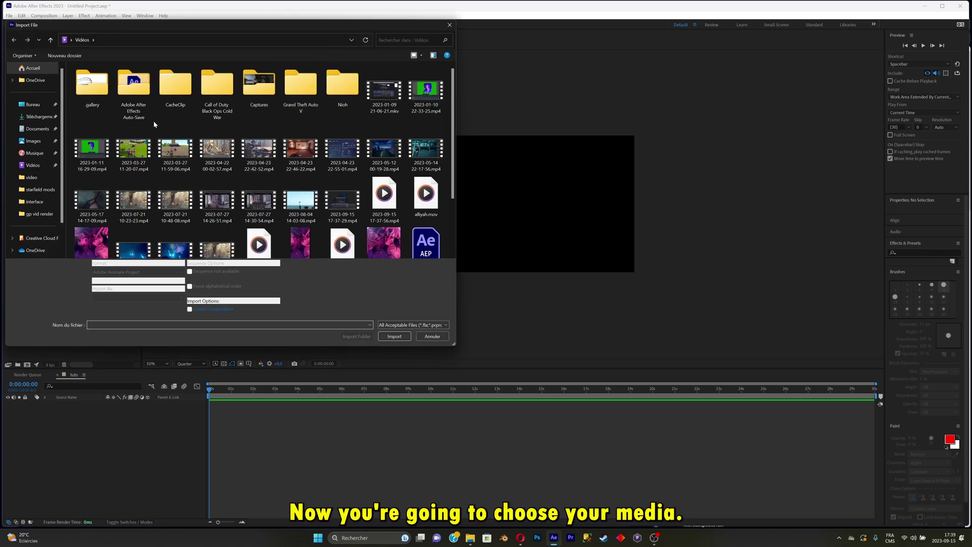
{"action": "scroll", "coordinate": [195, 200], "scroll_direction": "down", "scroll_amount": 2}
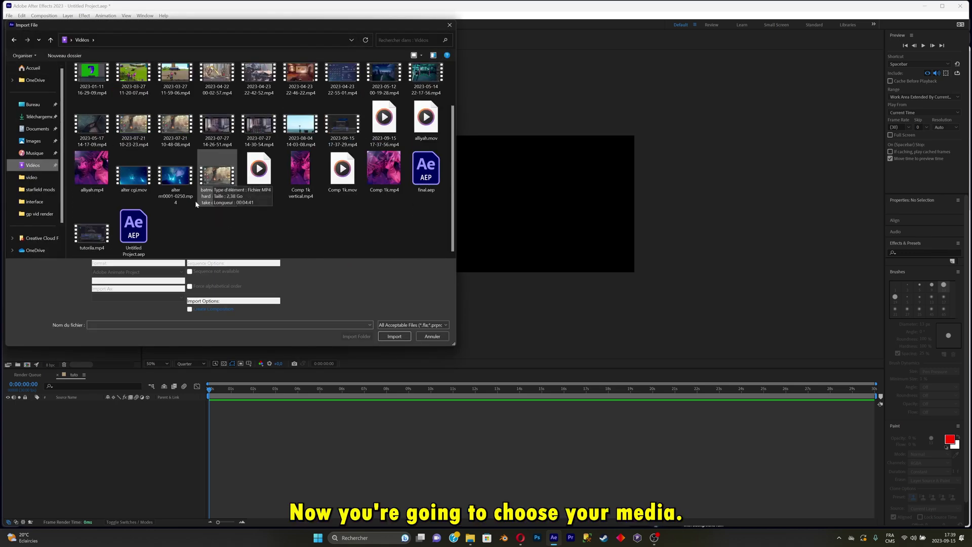
{"action": "double_click", "coordinate": [143, 194]}
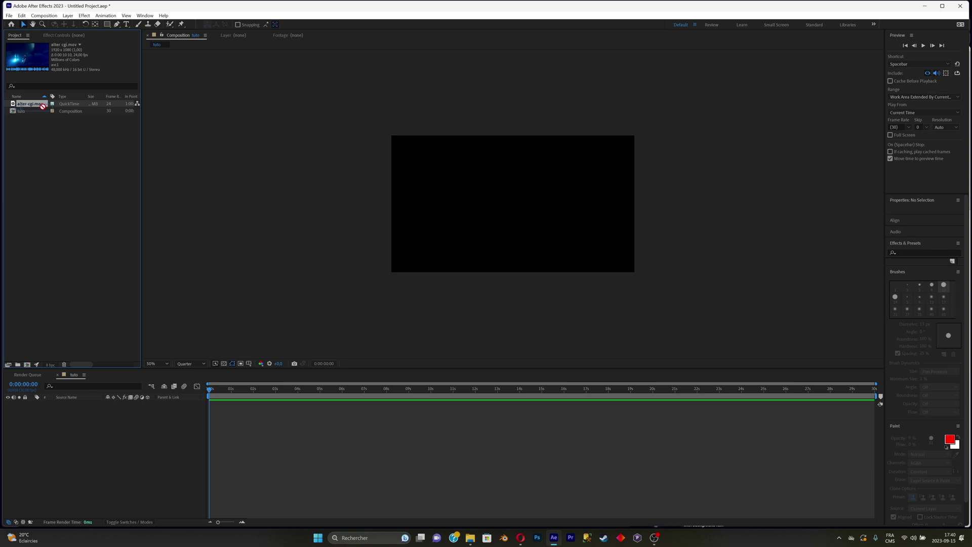
Place alter cgi.mov into tuto as layer 1, preview the start, and expand the layer
{"action": "left_click_drag", "start_coordinate": [39, 106], "coordinate": [210, 416]}
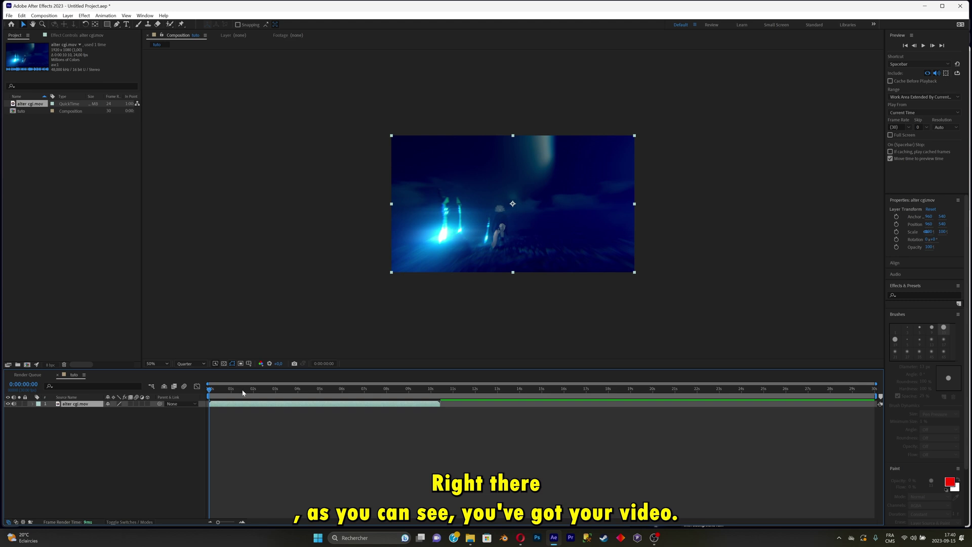
{"action": "key", "text": "space"}
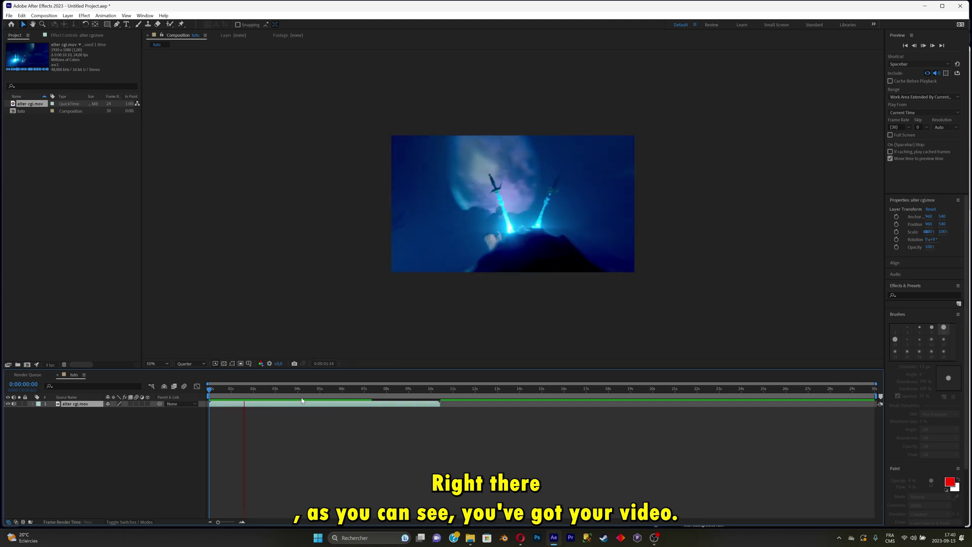
{"action": "key", "text": "space"}
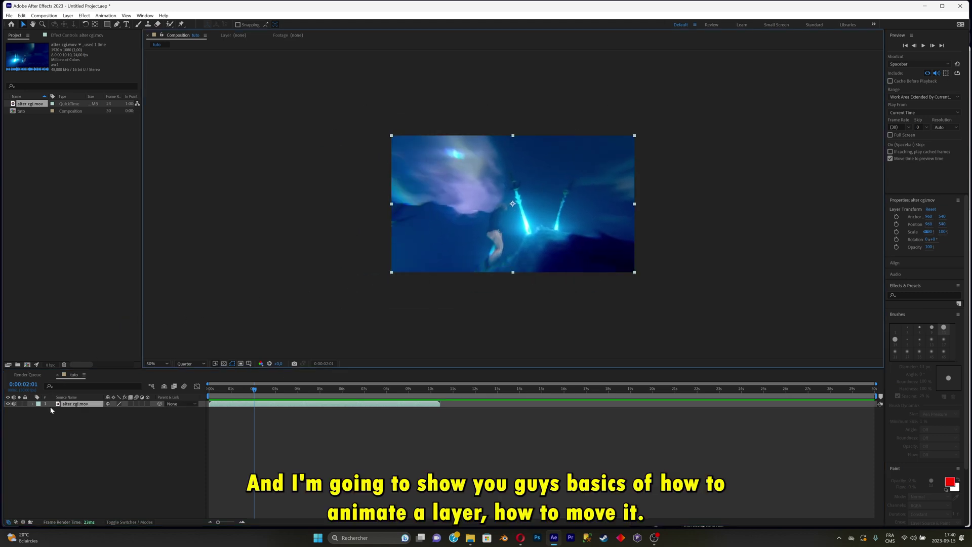
{"action": "left_click", "coordinate": [33, 404]}
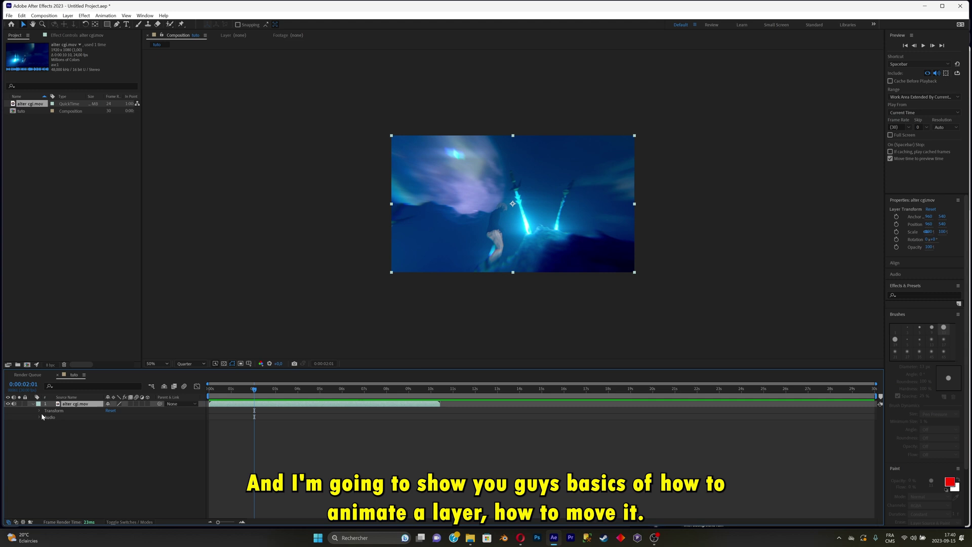
Expand the alter cgi.mov layer's Transform properties
{"action": "left_click", "coordinate": [39, 411]}
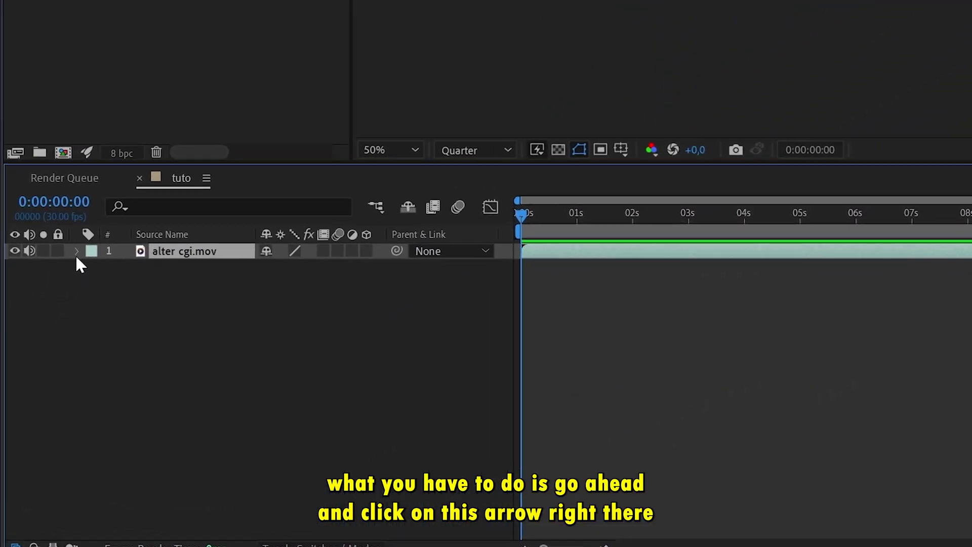
{"action": "left_click", "coordinate": [76, 250]}
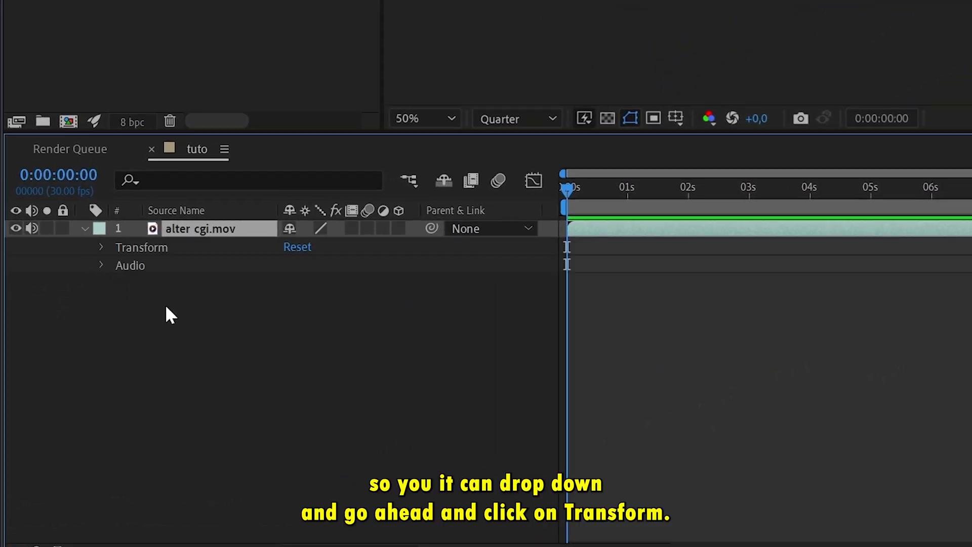
{"action": "left_click", "coordinate": [101, 248]}
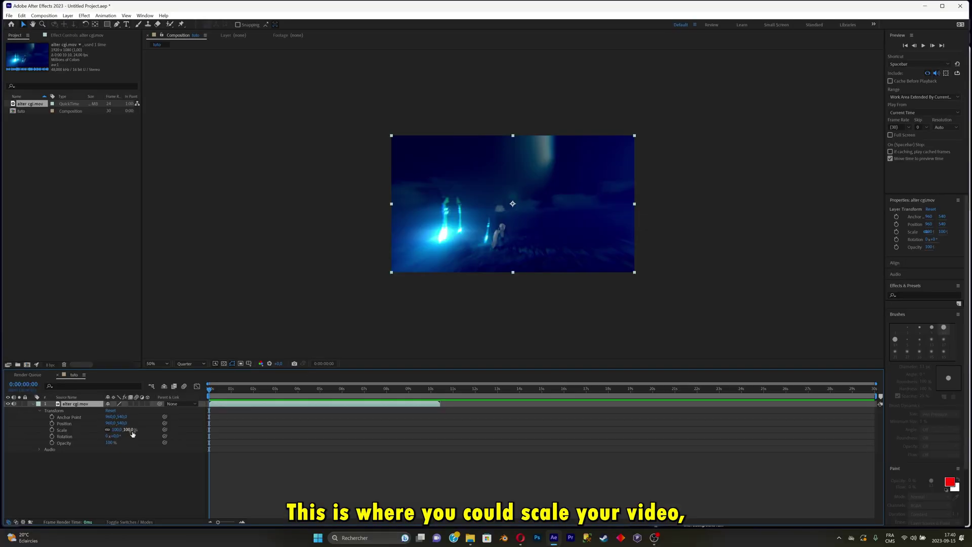
Try Scale 211% and Opacity 41%, undoing each change back to the defaults
{"action": "left_click_drag", "start_coordinate": [131, 431], "coordinate": [204, 443]}
{"action": "key", "text": "ctrl+z"}
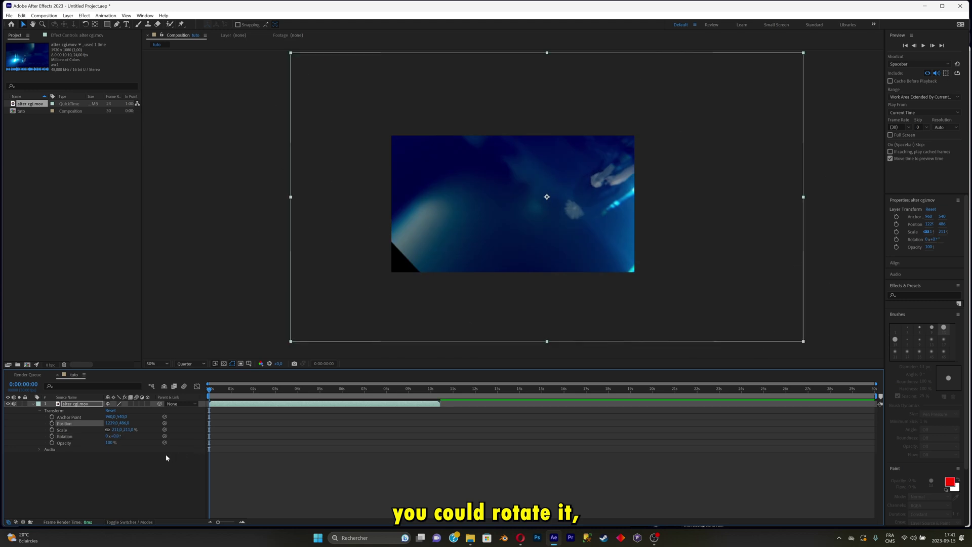
{"action": "left_click_drag", "start_coordinate": [108, 443], "coordinate": [88, 443]}
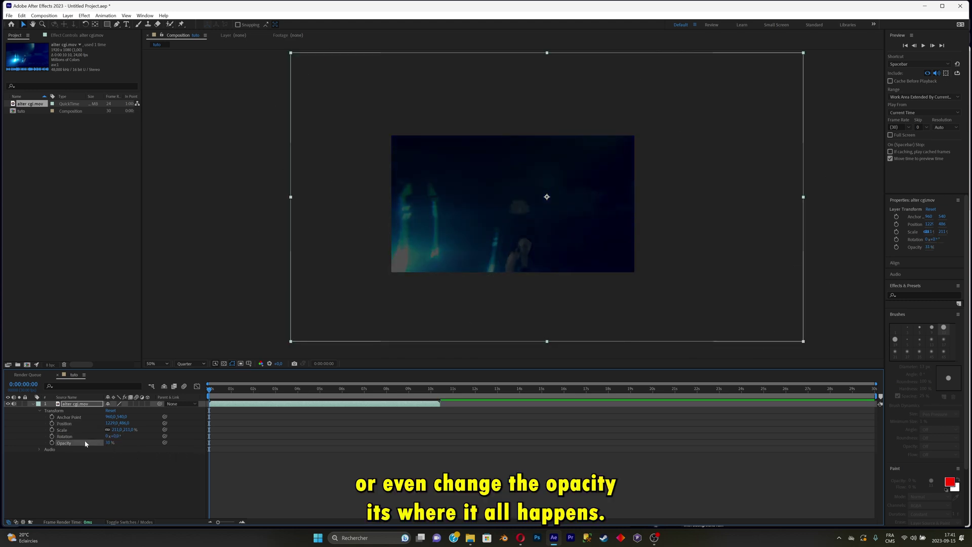
{"action": "key", "text": "ctrl+z"}
{"action": "key", "text": "ctrl+z"}
{"action": "key", "text": "ctrl+z"}
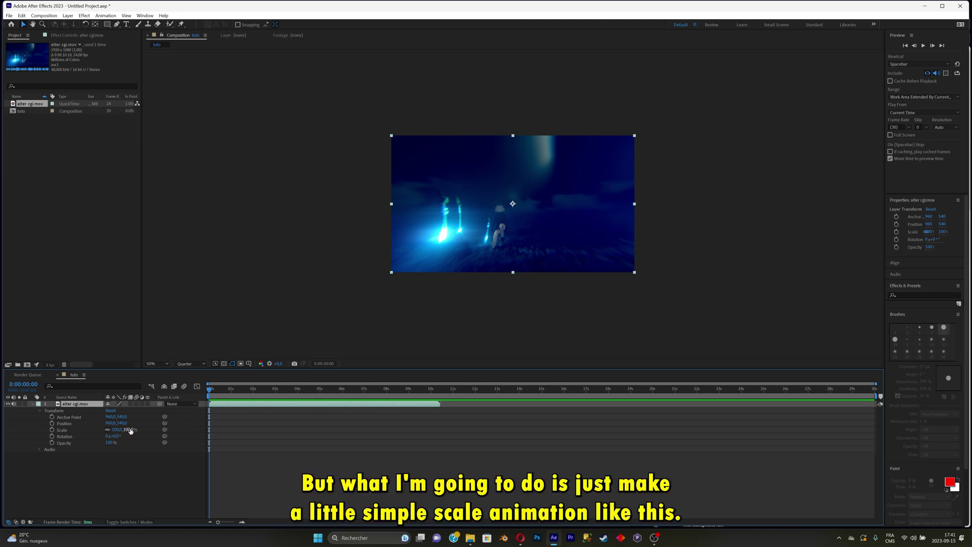
Undo a trial 203% scale and set a Scale keyframe at 100% on the first frame
{"action": "left_click_drag", "start_coordinate": [132, 431], "coordinate": [282, 414]}
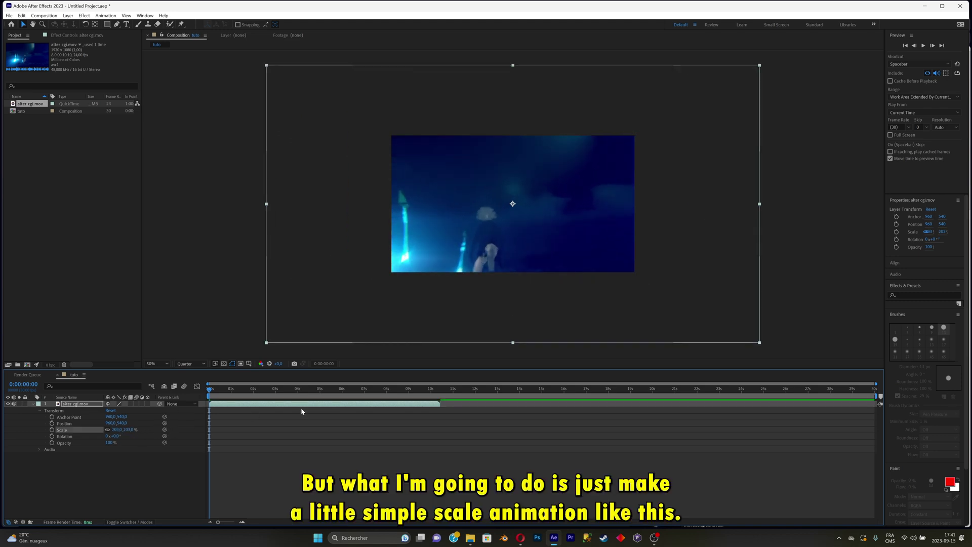
{"action": "key", "text": "ctrl+z"}
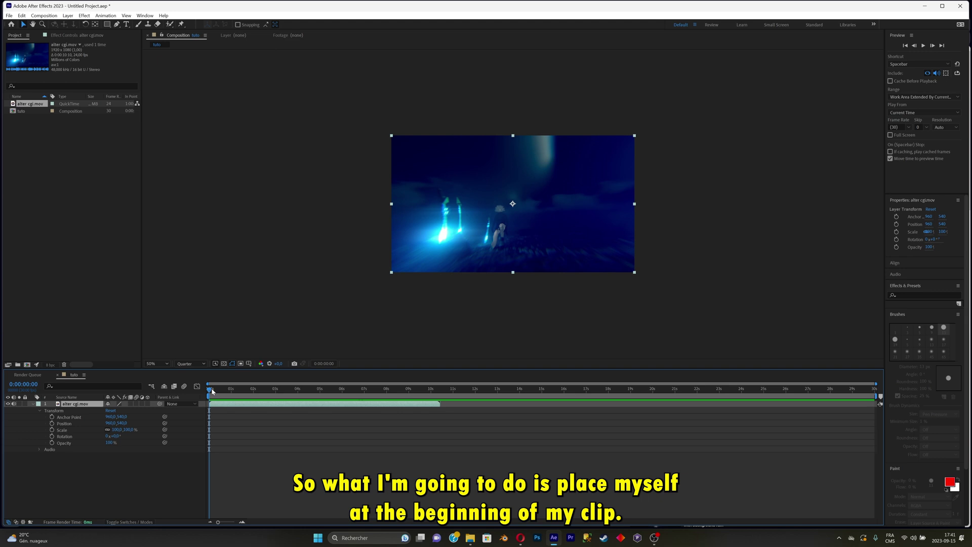
{"action": "mouse_move", "coordinate": [212, 390]}
{"action": "left_mouse_down"}
{"action": "mouse_move", "coordinate": [223, 391]}
{"action": "mouse_move", "coordinate": [210, 390]}
{"action": "left_mouse_up"}
{"action": "left_click", "coordinate": [62, 430]}
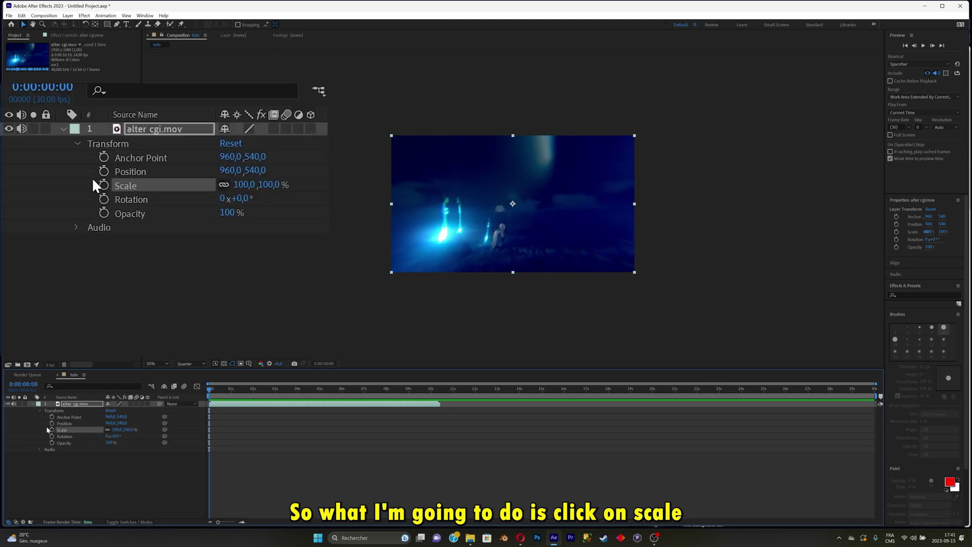
{"action": "left_click", "coordinate": [52, 429]}
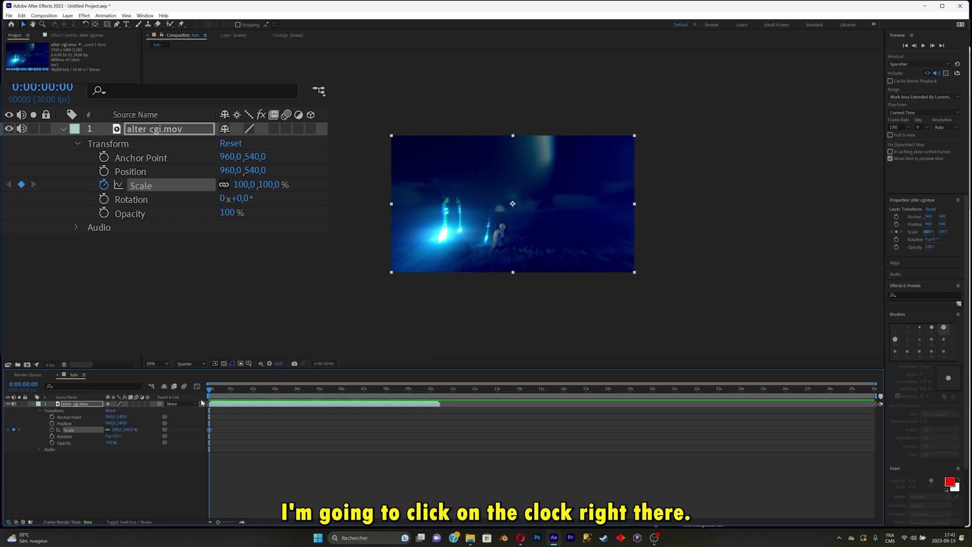
Move the playhead later in the clip and raise Scale to 211% for the second keyframe
{"action": "left_click", "coordinate": [225, 389]}
{"action": "mouse_move", "coordinate": [210, 428]}
{"action": "left_mouse_down"}
{"action": "mouse_move", "coordinate": [253, 434]}
{"action": "mouse_move", "coordinate": [210, 430]}
{"action": "left_mouse_up"}
{"action": "left_click_drag", "start_coordinate": [226, 388], "coordinate": [361, 400]}
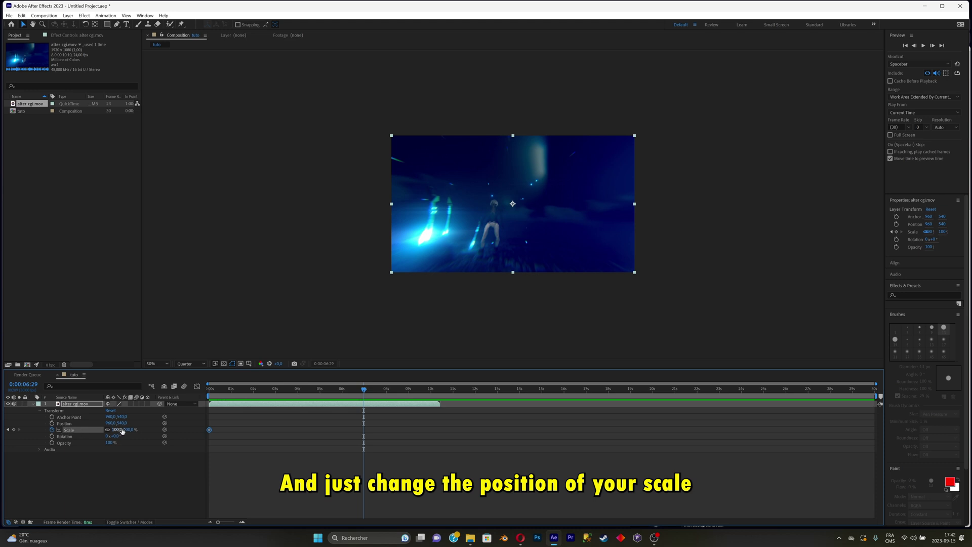
{"action": "left_click_drag", "start_coordinate": [118, 429], "coordinate": [161, 424]}
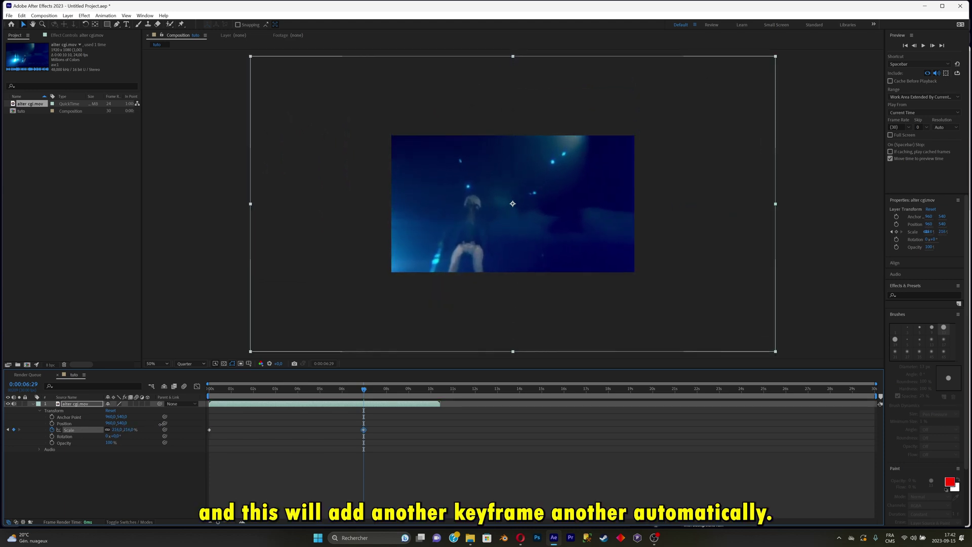
Preview the scale animation from the start, then point out the Rotation and Position properties
{"action": "key", "text": "Home"}
{"action": "key", "text": "space"}
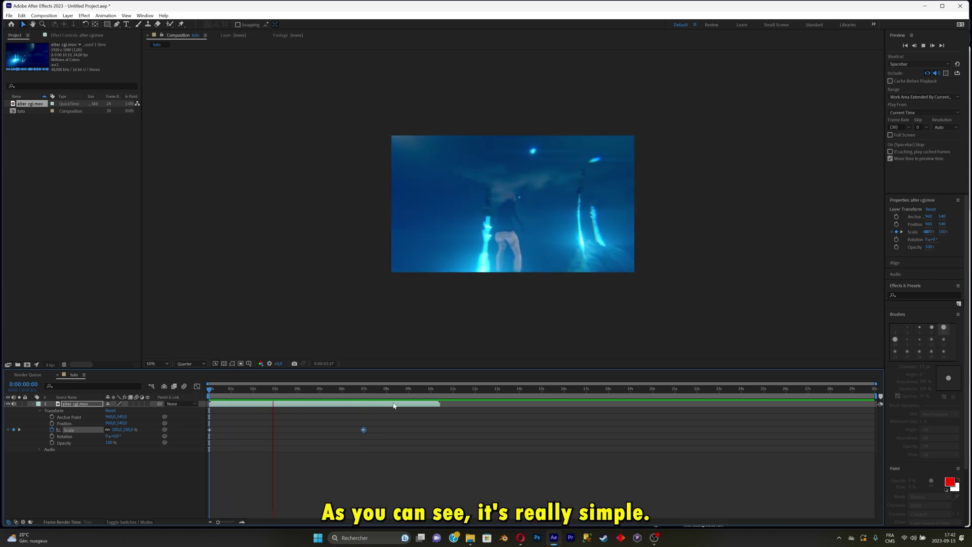
{"action": "key", "text": "space"}
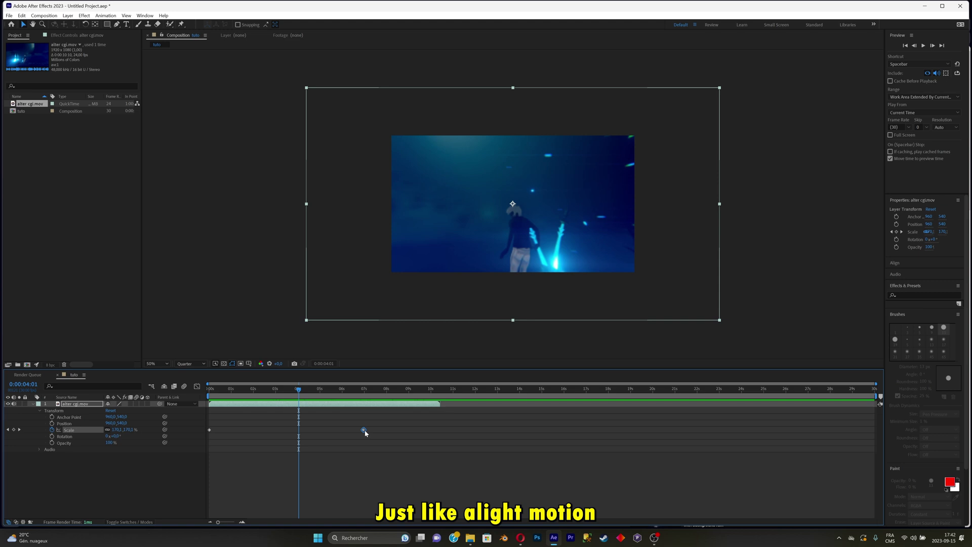
{"action": "key", "text": "Home"}
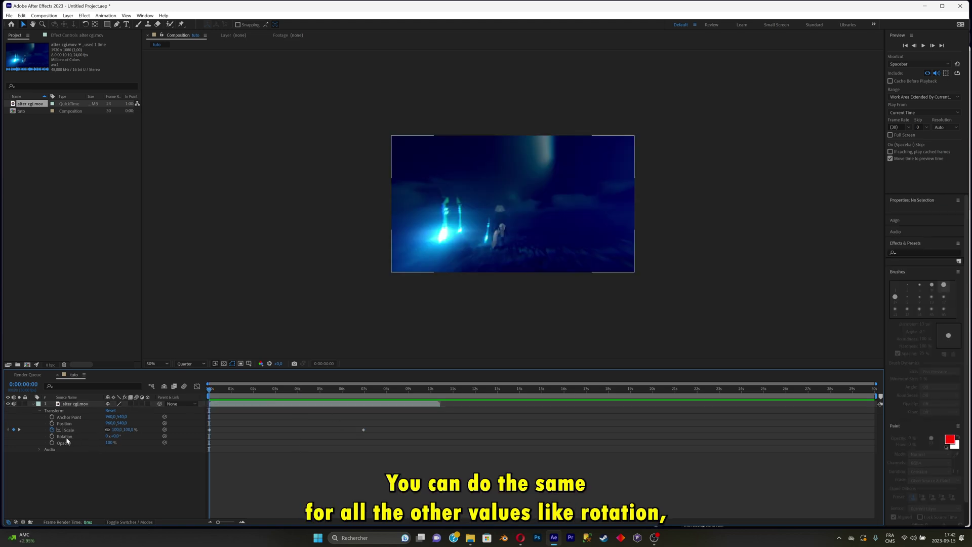
{"action": "left_click", "coordinate": [66, 436]}
{"action": "left_click", "coordinate": [71, 424]}
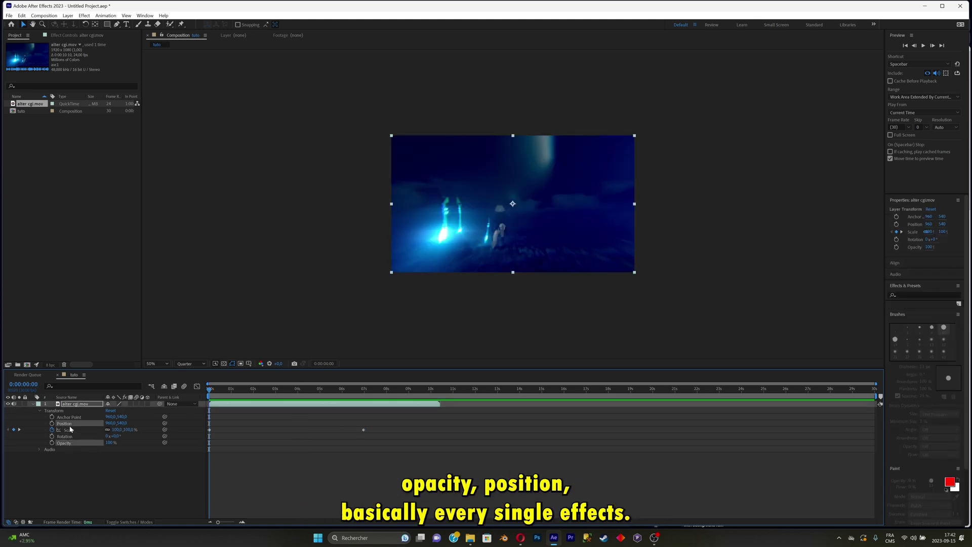
Apply Easy Ease (F9) to both Scale keyframes and preview the result
{"action": "left_click", "coordinate": [362, 429]}
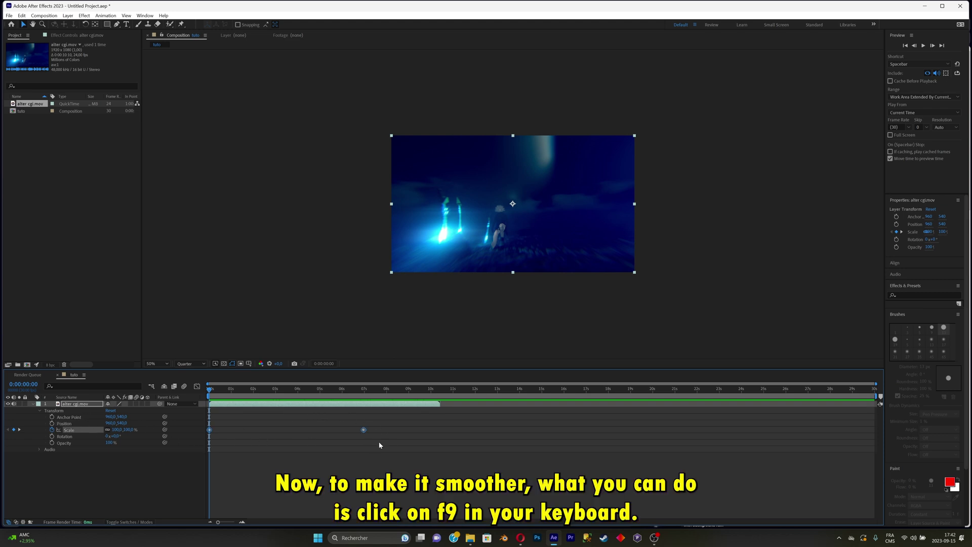
{"action": "key", "text": "F9"}
{"action": "key", "text": "space"}
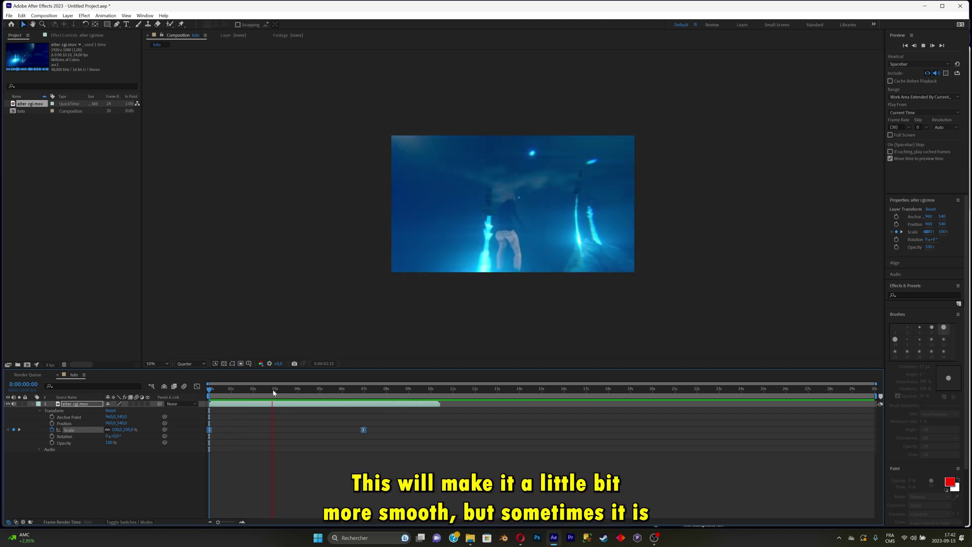
{"action": "key", "text": "space"}
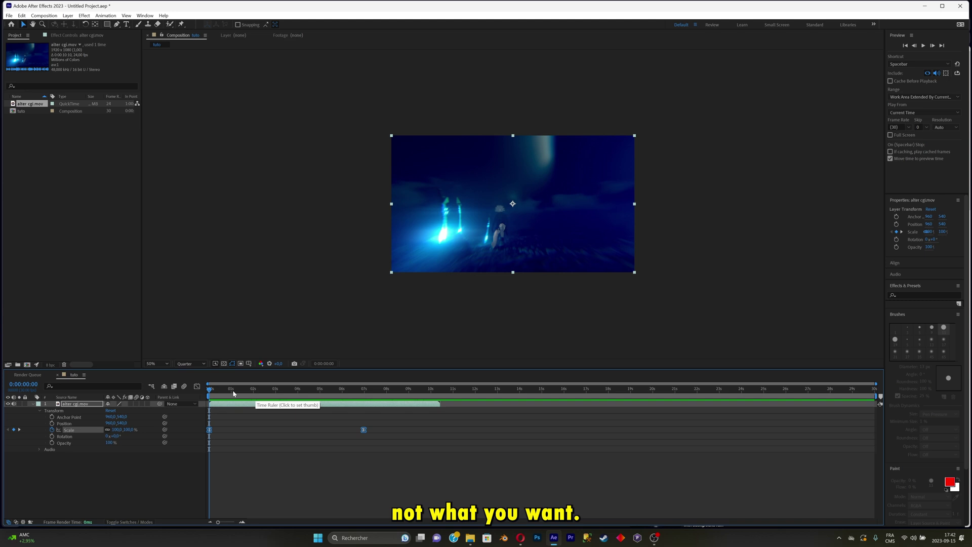
Inspect the Scale speed curve in the Graph Editor, then return the playhead to 0:00
{"action": "left_click", "coordinate": [234, 390]}
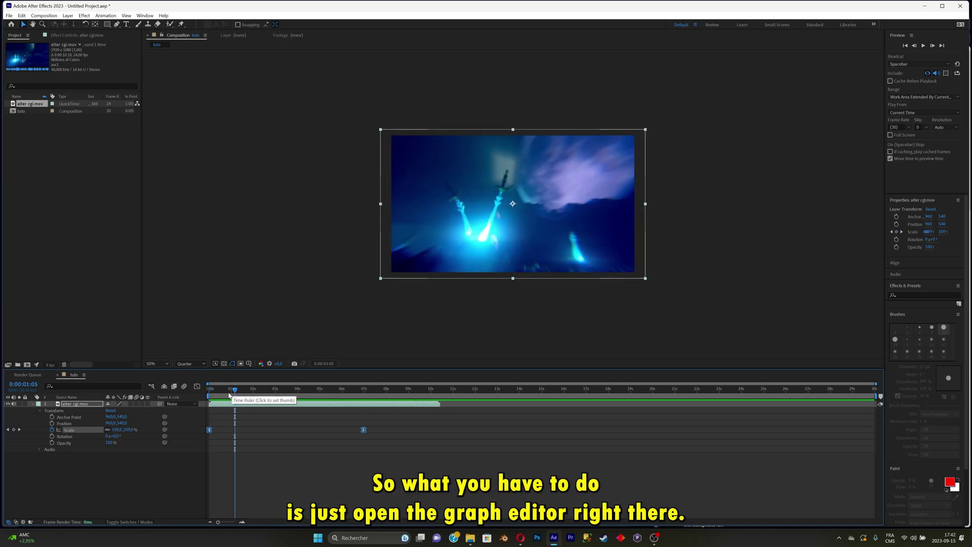
{"action": "left_click", "coordinate": [197, 386]}
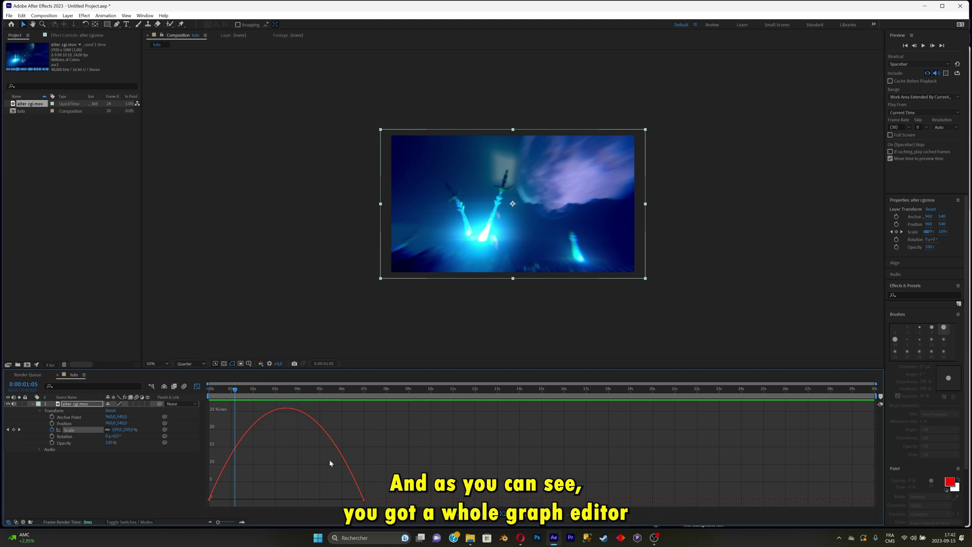
{"action": "left_click", "coordinate": [194, 387]}
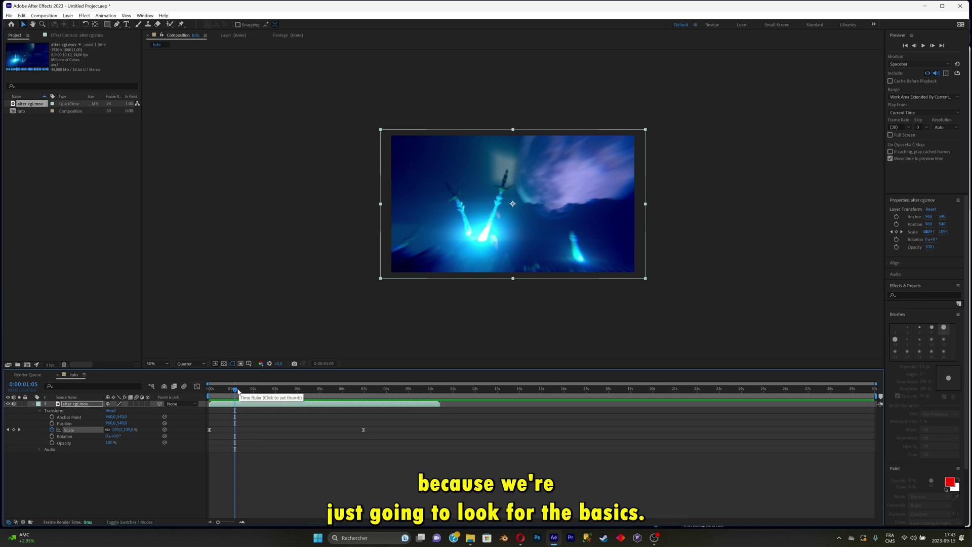
{"action": "left_click_drag", "start_coordinate": [237, 391], "coordinate": [209, 391]}
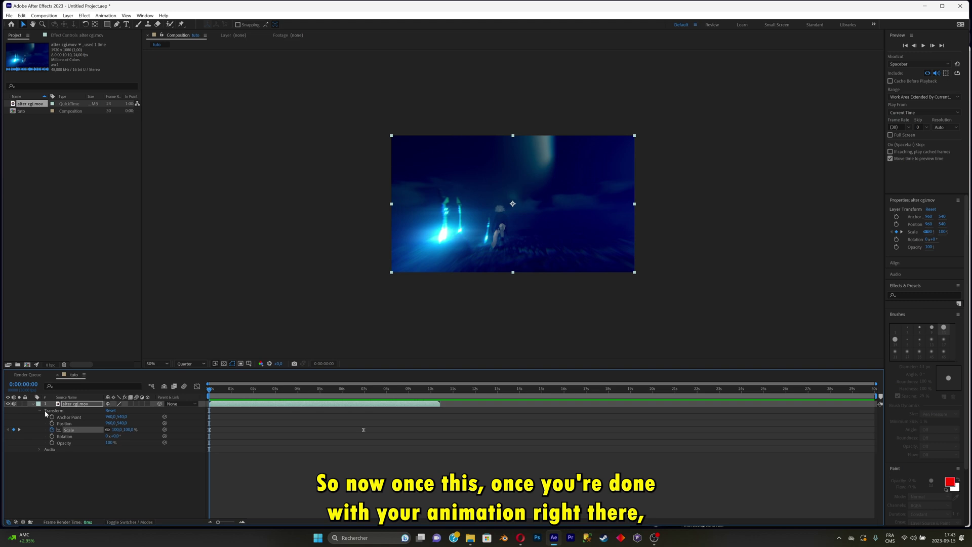
Collapse the layer and drag Distort > Turbulent Displace onto the alter cgi.mov layer
{"action": "left_click", "coordinate": [34, 403]}
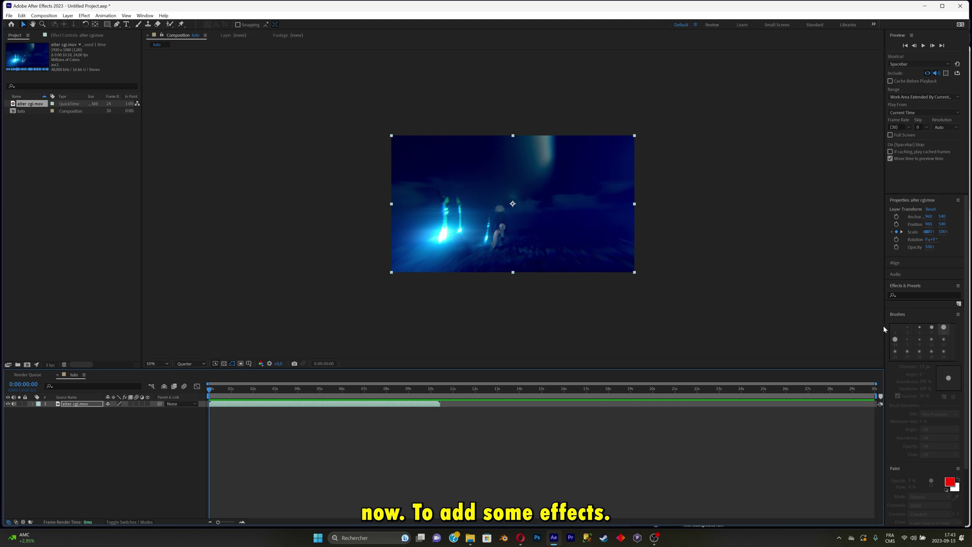
{"action": "scroll", "coordinate": [913, 311], "scroll_direction": "down", "scroll_amount": 1}
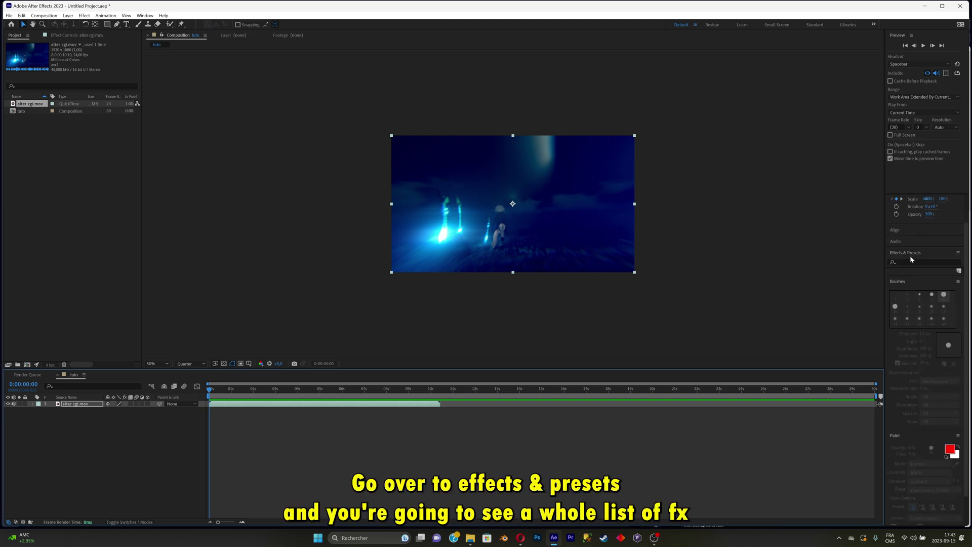
{"action": "left_click", "coordinate": [914, 271]}
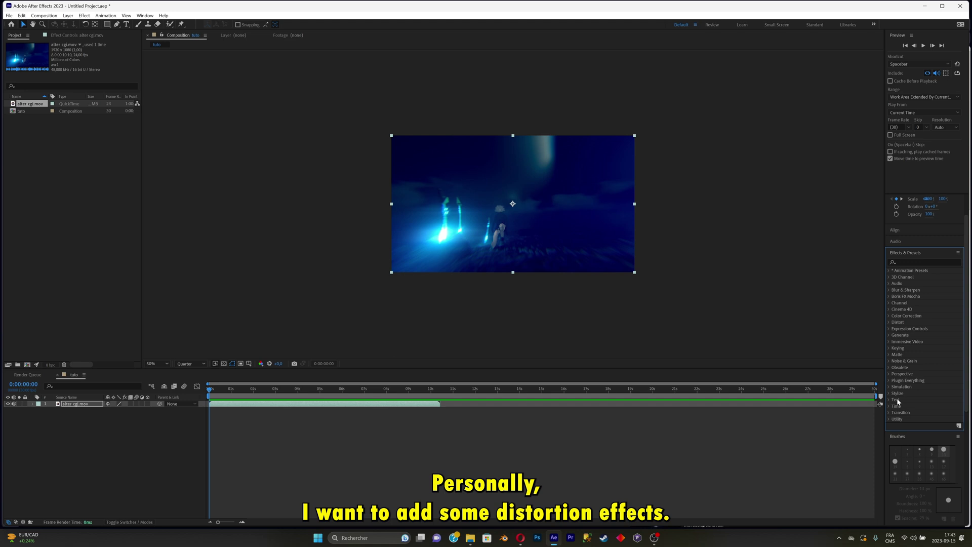
{"action": "left_click", "coordinate": [887, 322]}
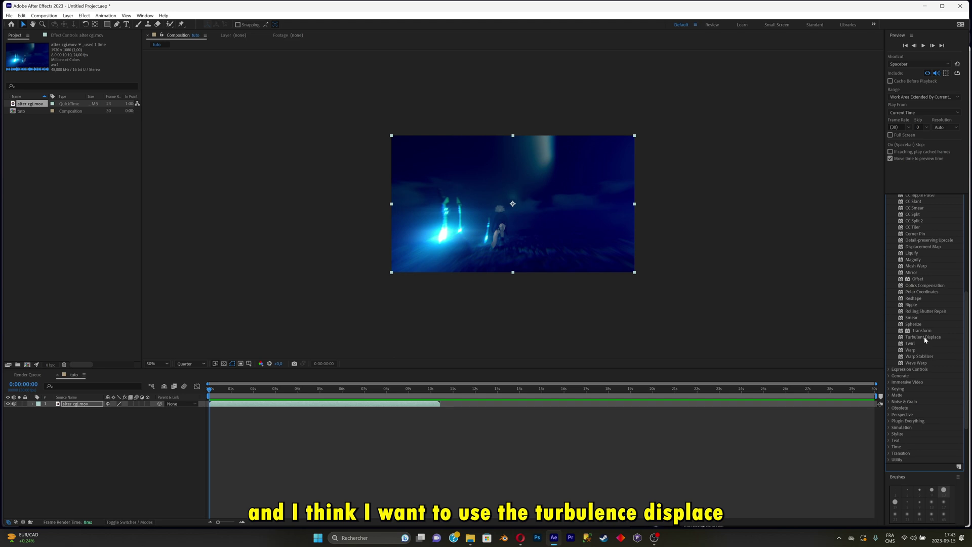
{"action": "left_click", "coordinate": [924, 337]}
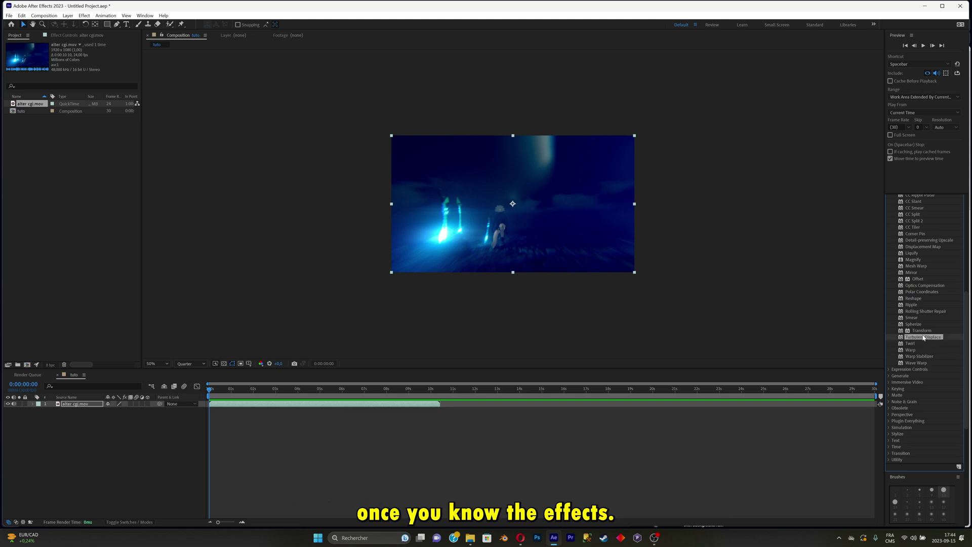
{"action": "left_click_drag", "start_coordinate": [922, 338], "coordinate": [368, 406]}
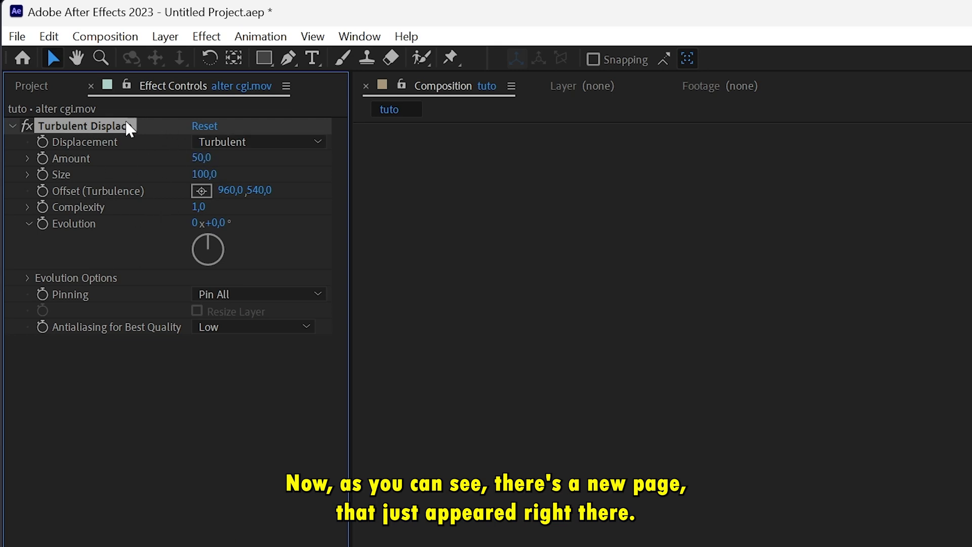
Adjust Turbulent Displace's Amount and Size (about 252) in Effect Controls
{"action": "left_click", "coordinate": [23, 91]}
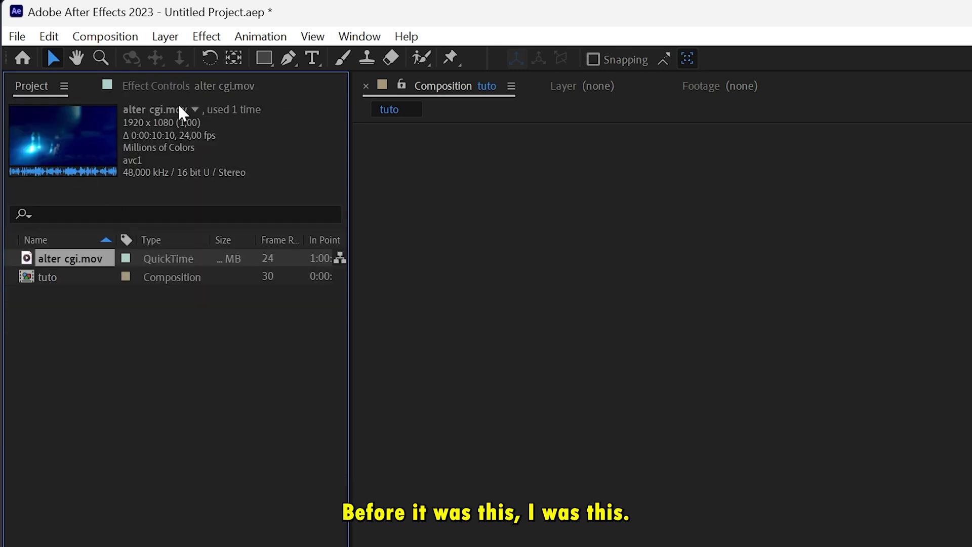
{"action": "left_click", "coordinate": [191, 92]}
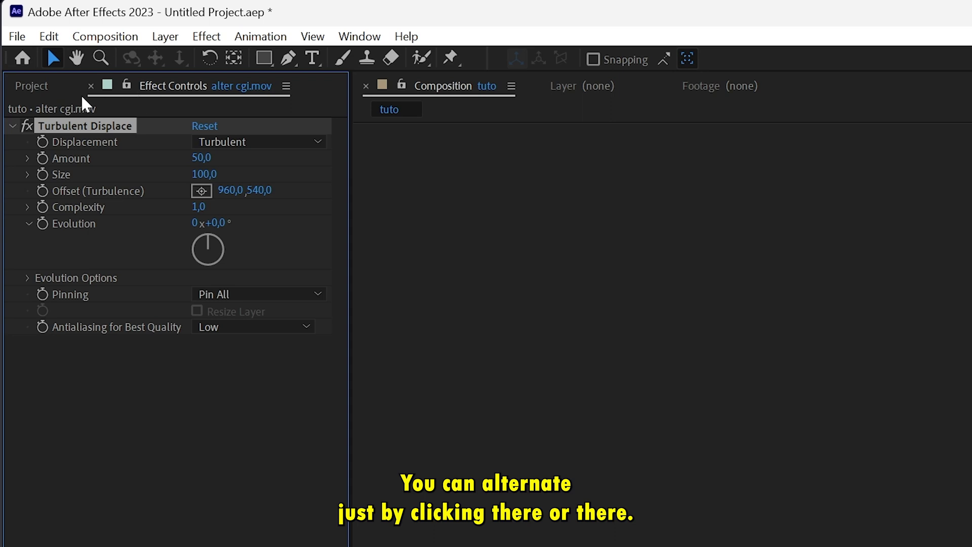
{"action": "left_click", "coordinate": [47, 94]}
{"action": "left_click", "coordinate": [144, 91]}
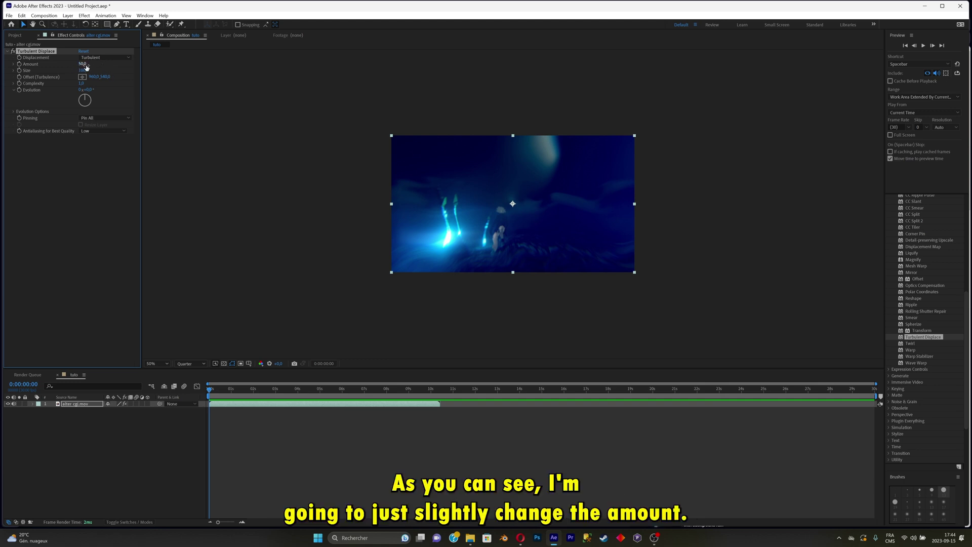
{"action": "left_click_drag", "start_coordinate": [83, 64], "coordinate": [245, 152]}
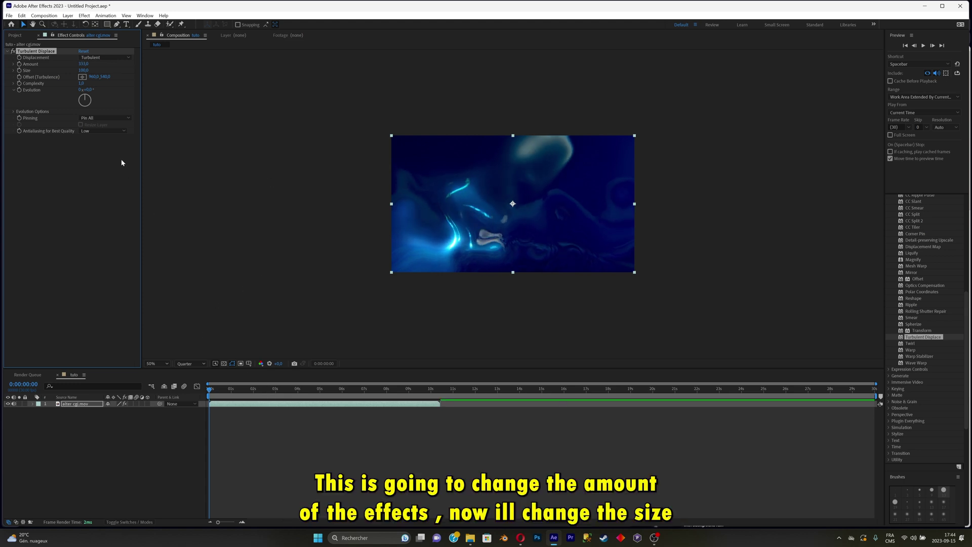
{"action": "left_click_drag", "start_coordinate": [83, 70], "coordinate": [83, 96]}
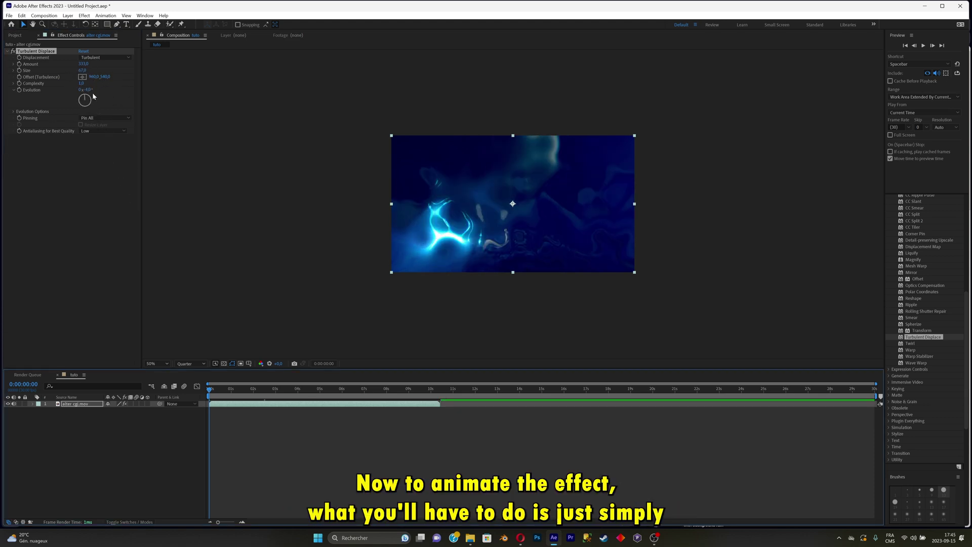
Keyframe Turbulent Displace Amount at 333 at the start and lower it around 3 seconds
{"action": "left_click", "coordinate": [33, 404]}
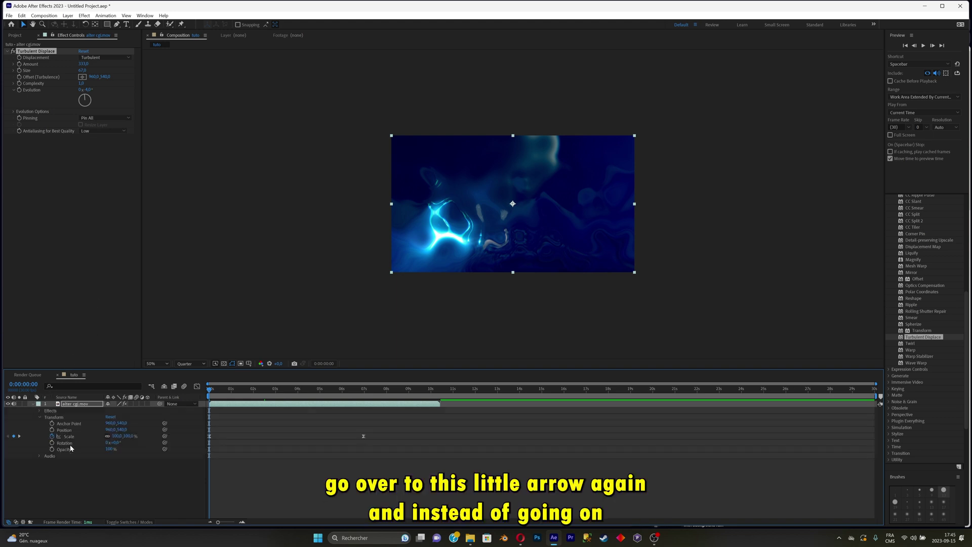
{"action": "left_click", "coordinate": [40, 417]}
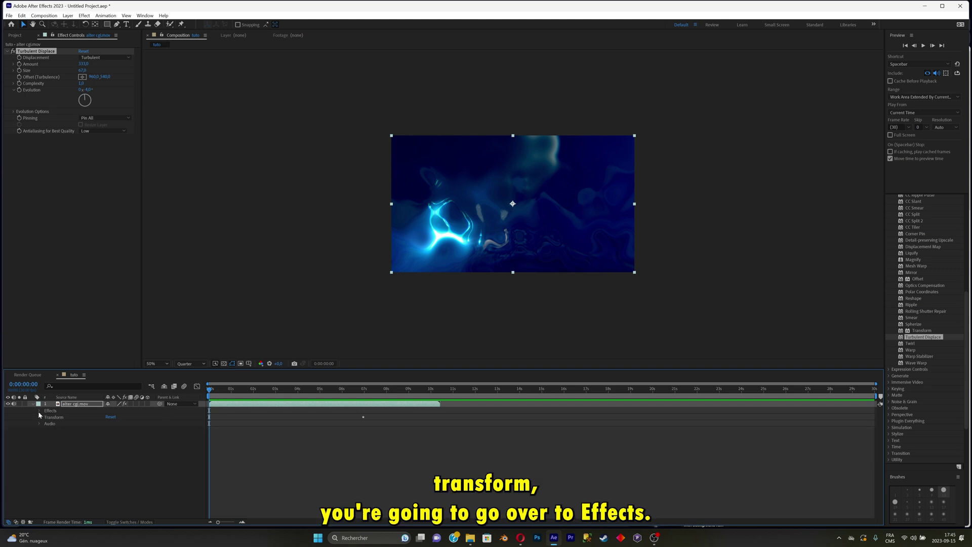
{"action": "left_click", "coordinate": [40, 410]}
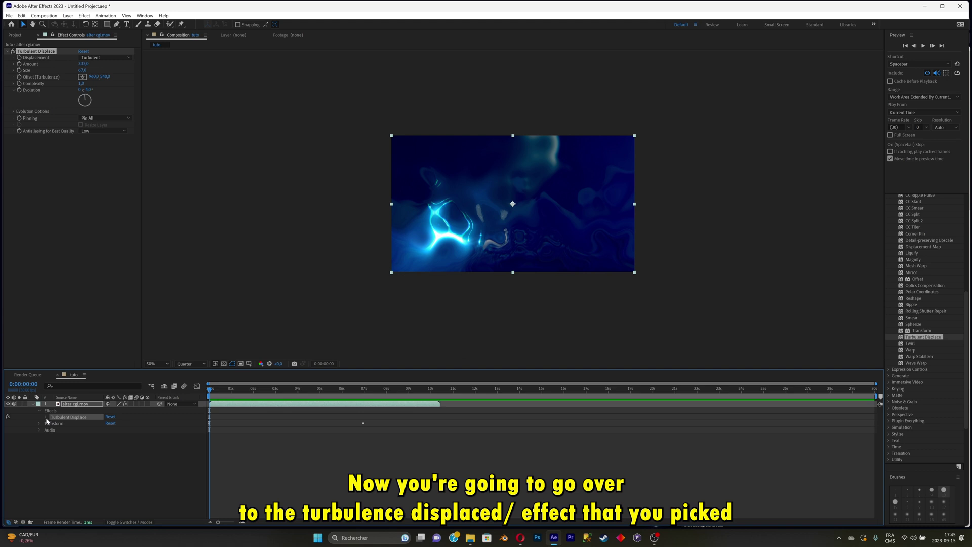
{"action": "left_click", "coordinate": [46, 417]}
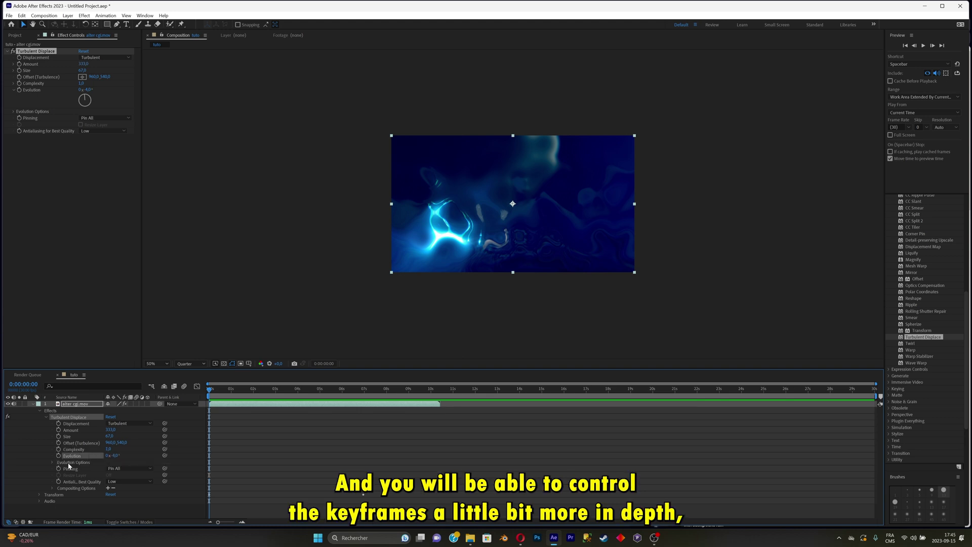
{"action": "left_click", "coordinate": [59, 429]}
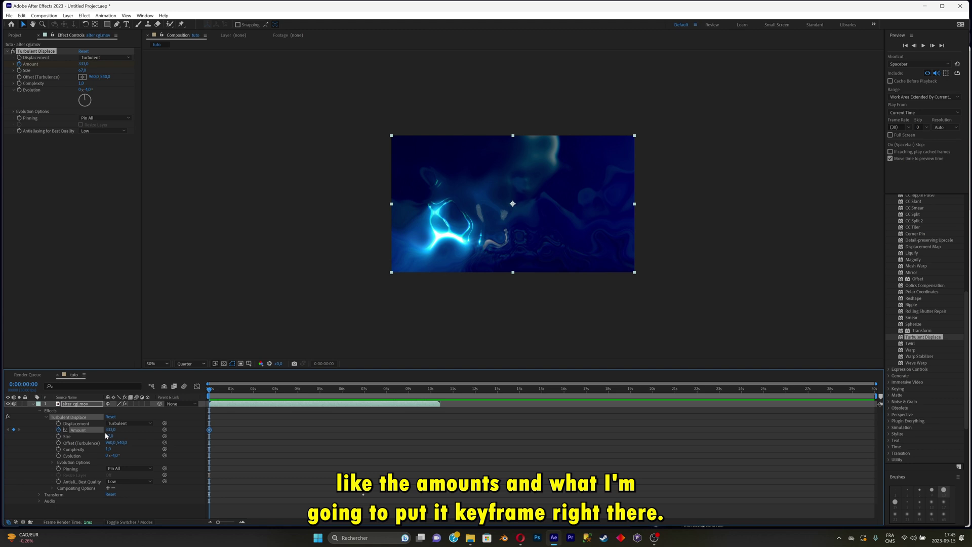
{"action": "left_click_drag", "start_coordinate": [261, 395], "coordinate": [286, 391]}
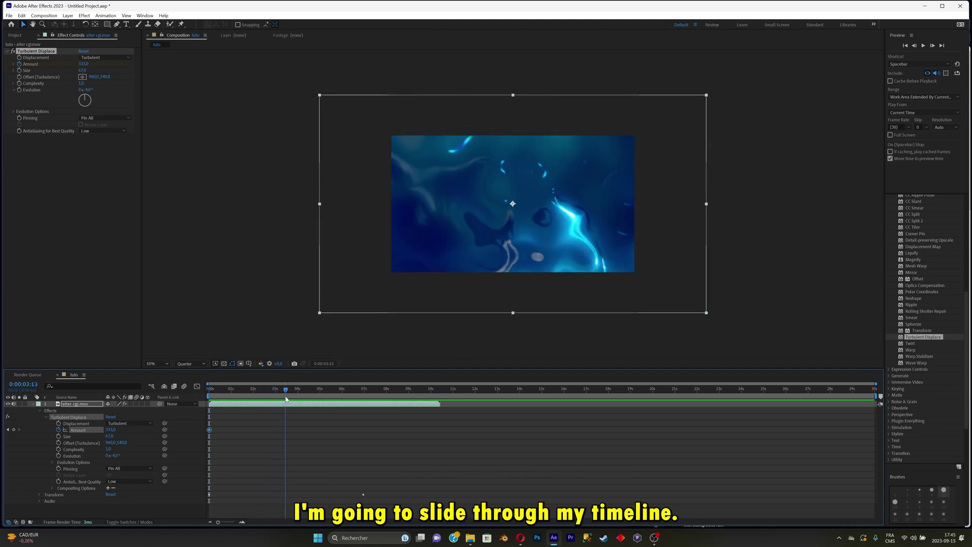
{"action": "left_click_drag", "start_coordinate": [110, 429], "coordinate": [71, 432]}
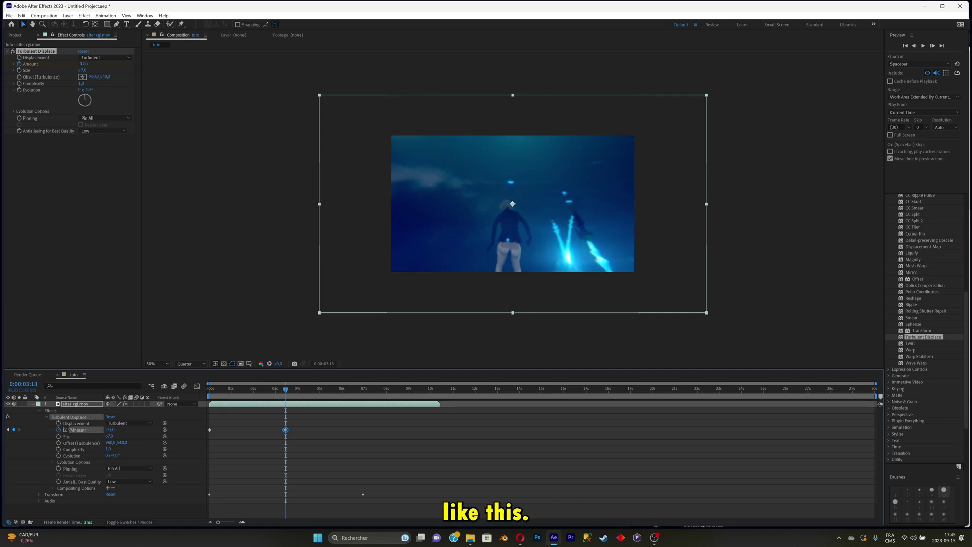
Preview the Amount animation from the start, then collapse the layer and return to 0:00
{"action": "left_click_drag", "start_coordinate": [286, 391], "coordinate": [209, 391]}
{"action": "key", "text": "space"}
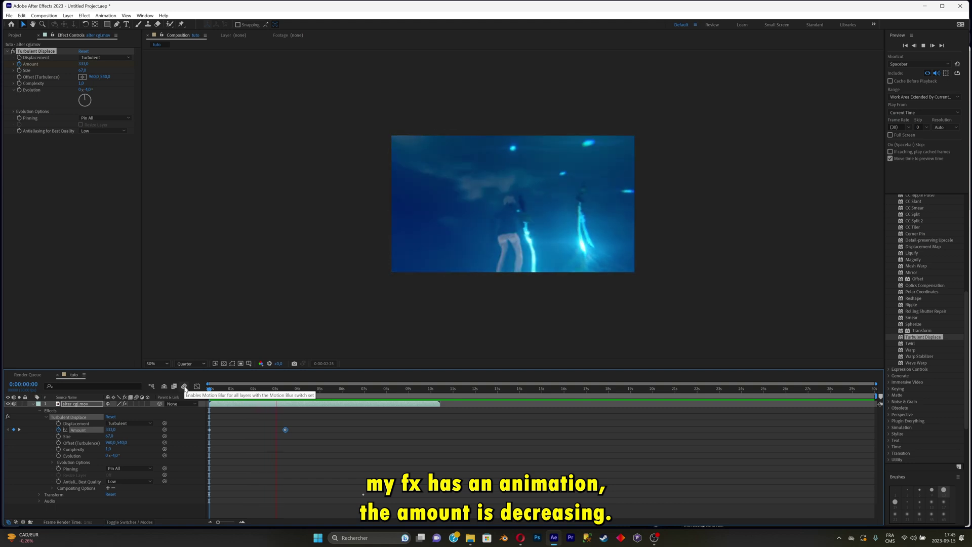
{"action": "key", "text": "space"}
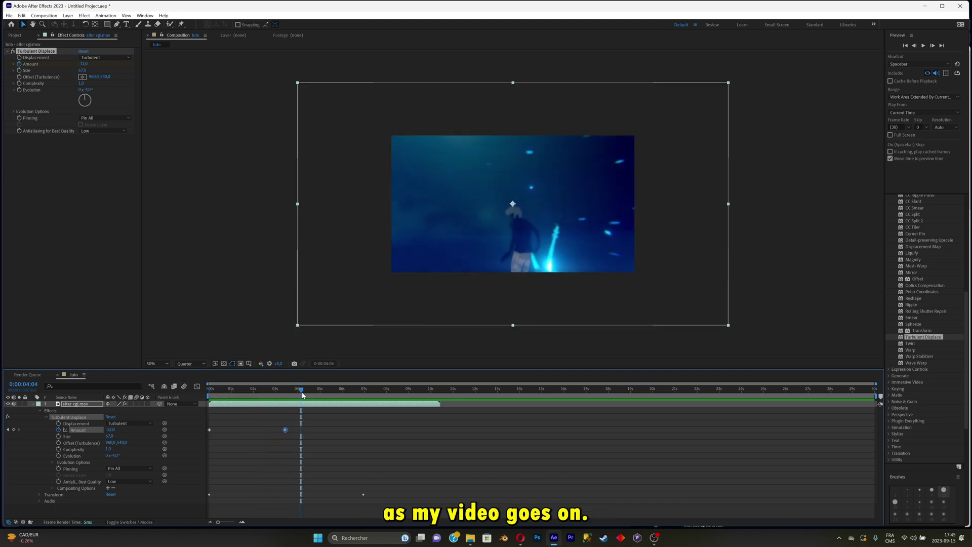
{"action": "key", "text": "space"}
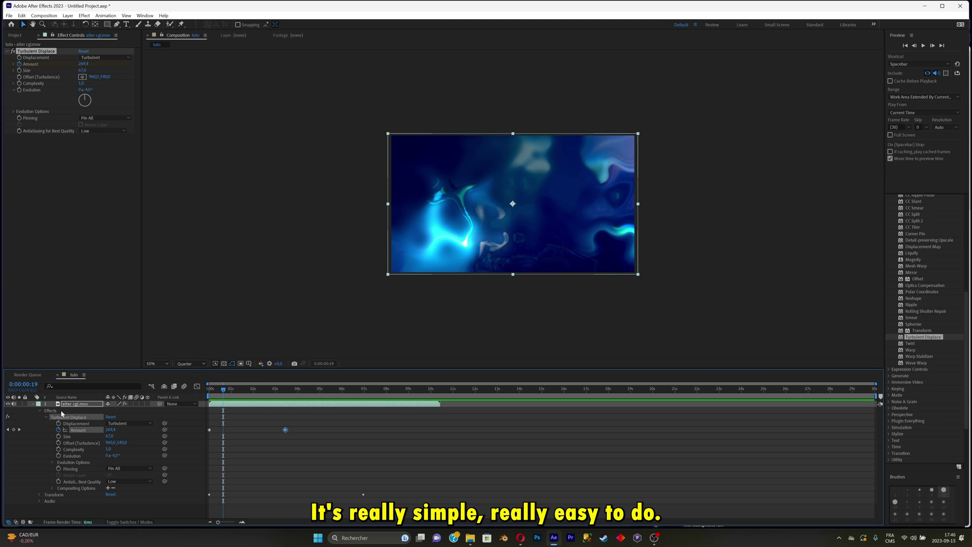
{"action": "left_click", "coordinate": [34, 404]}
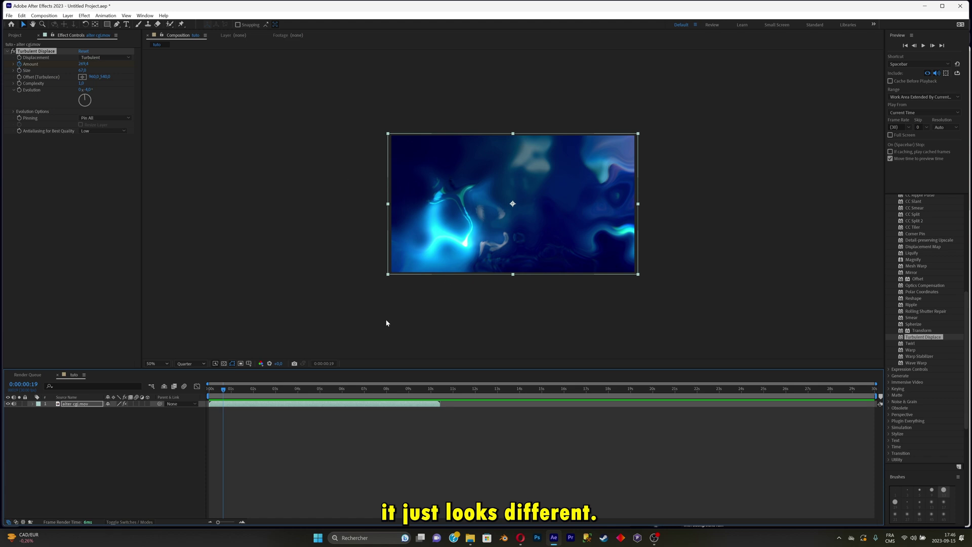
{"action": "key", "text": "Home"}
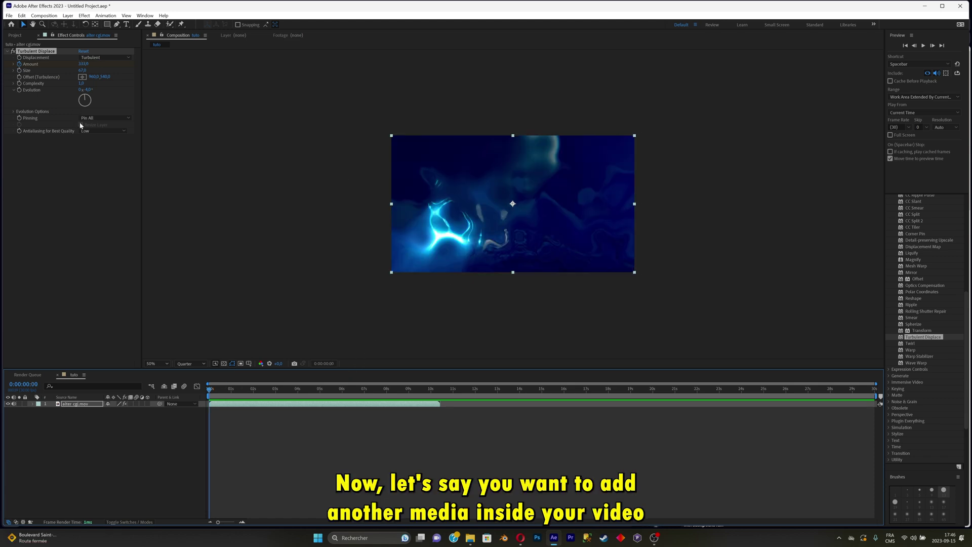
Import shirt2.png from the Images folder into the project panel
{"action": "left_click", "coordinate": [21, 38]}
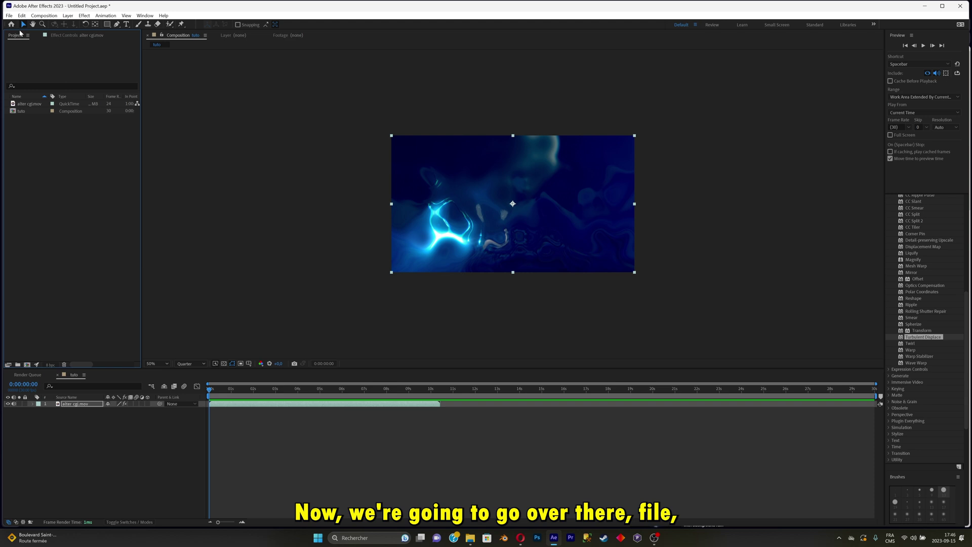
{"action": "left_click", "coordinate": [9, 16]}
{"action": "mouse_move", "coordinate": [76, 127]}
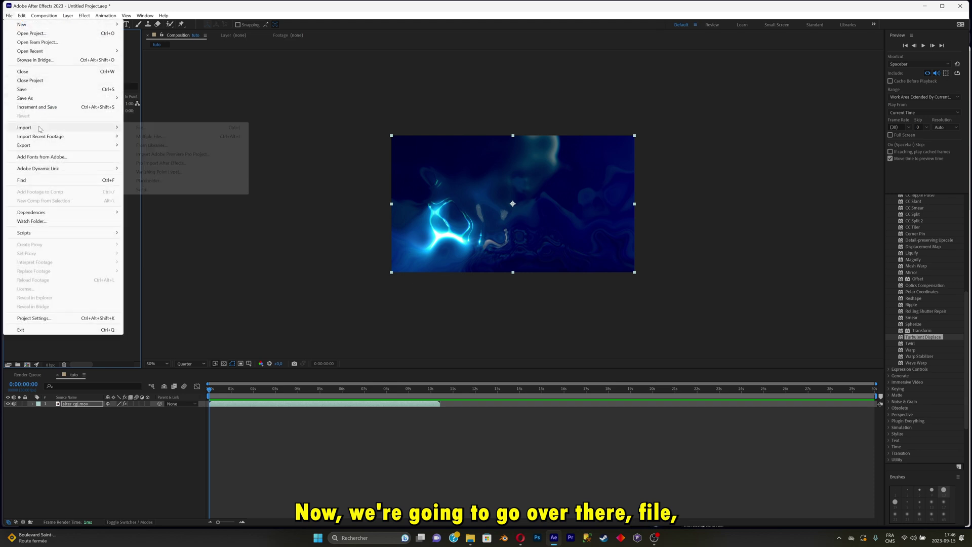
{"action": "left_click", "coordinate": [152, 127]}
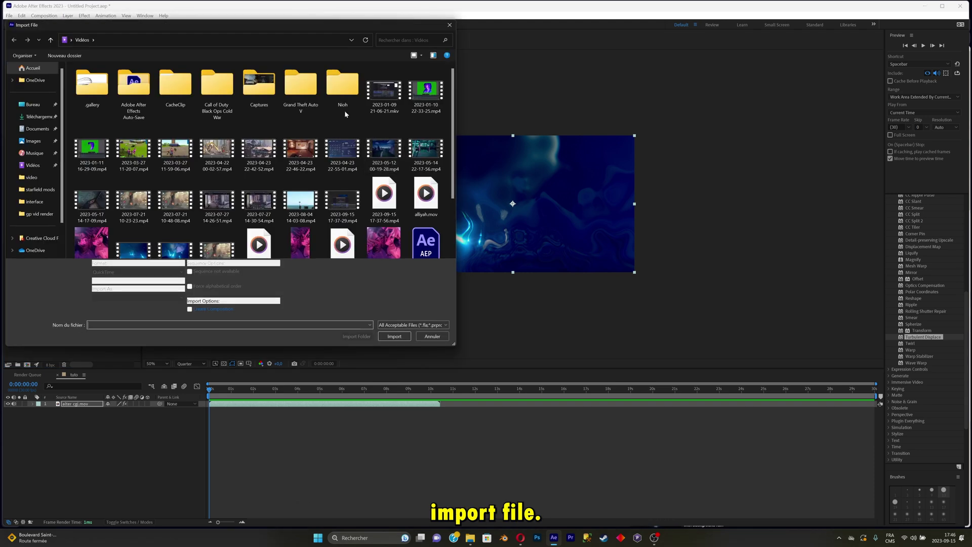
{"action": "scroll", "coordinate": [382, 152], "scroll_direction": "down", "scroll_amount": 2}
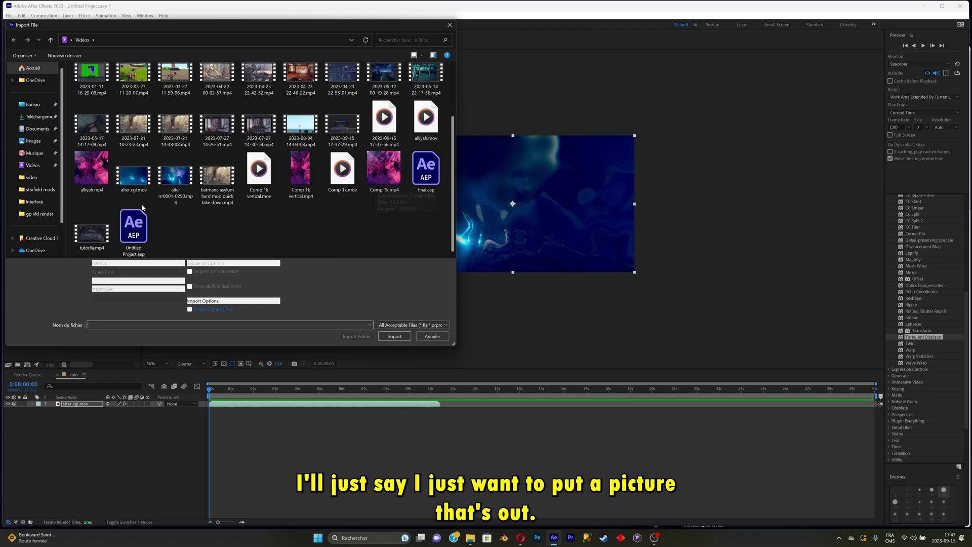
{"action": "left_click", "coordinate": [33, 141]}
{"action": "double_click", "coordinate": [276, 148]}
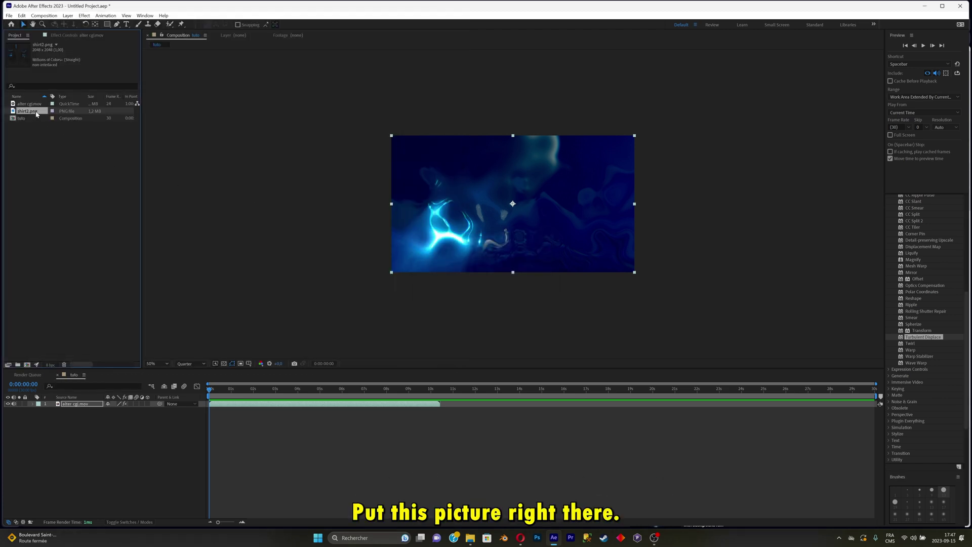
Add shirt2.png to the tuto timeline and place it above the alter cgi.mov layer
{"action": "left_click_drag", "start_coordinate": [36, 113], "coordinate": [207, 432]}
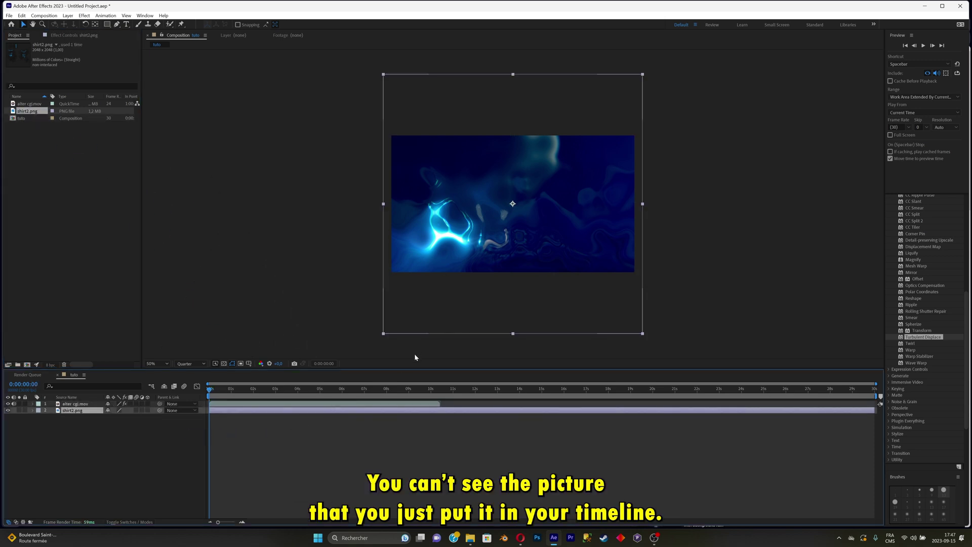
{"action": "mouse_move", "coordinate": [256, 398]}
{"action": "left_mouse_down"}
{"action": "mouse_move", "coordinate": [321, 399]}
{"action": "mouse_move", "coordinate": [259, 399]}
{"action": "left_mouse_up"}
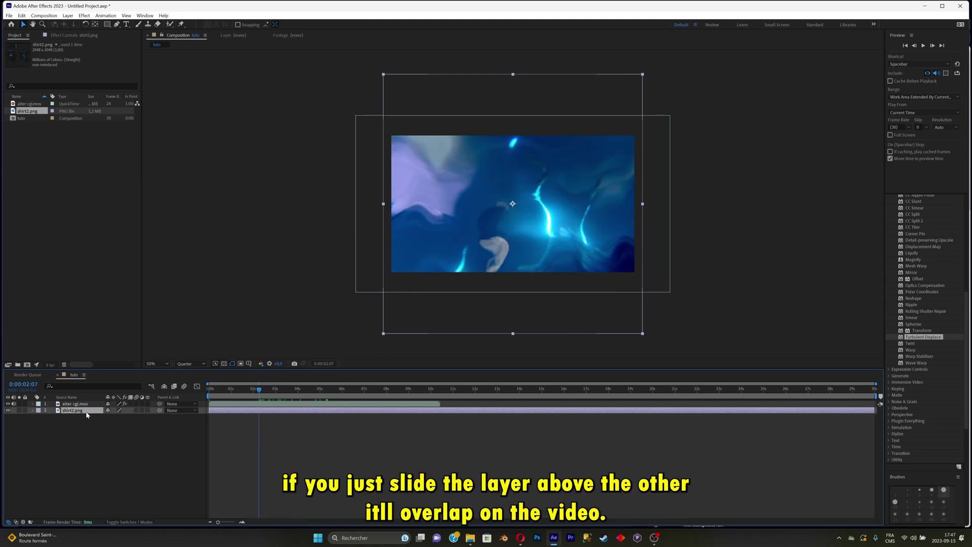
{"action": "left_click_drag", "start_coordinate": [86, 412], "coordinate": [83, 401]}
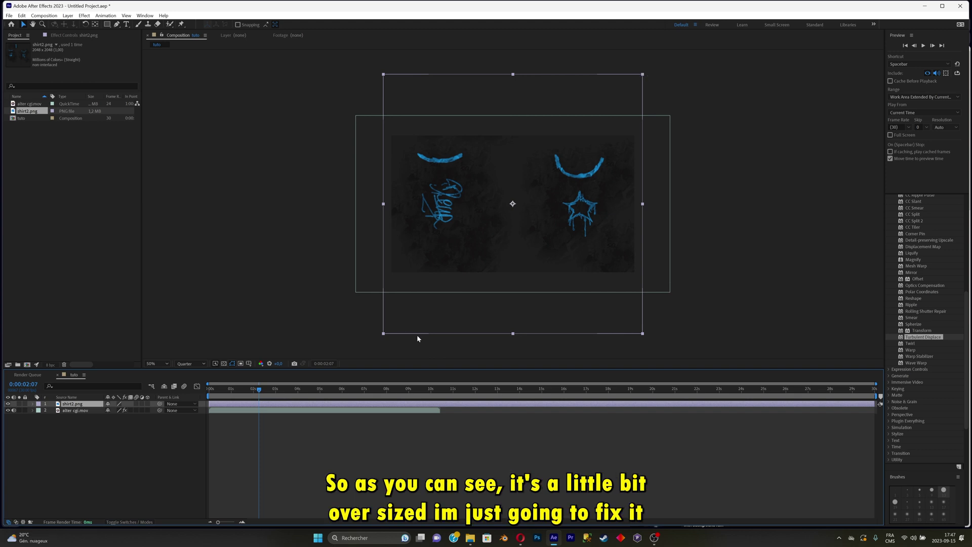
{"action": "left_click", "coordinate": [325, 454]}
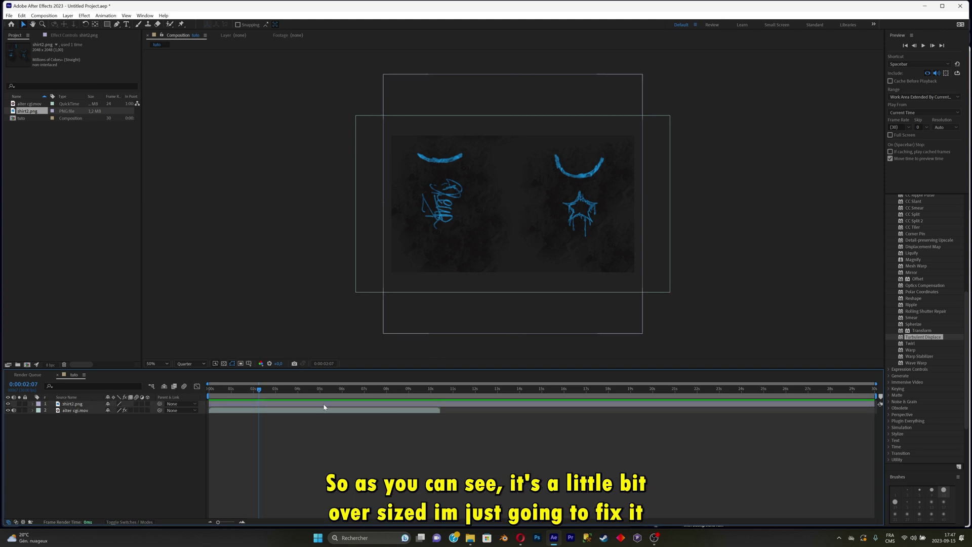
Scale shirt2.png down to about 46% and nudge it slightly left
{"action": "left_click", "coordinate": [32, 403]}
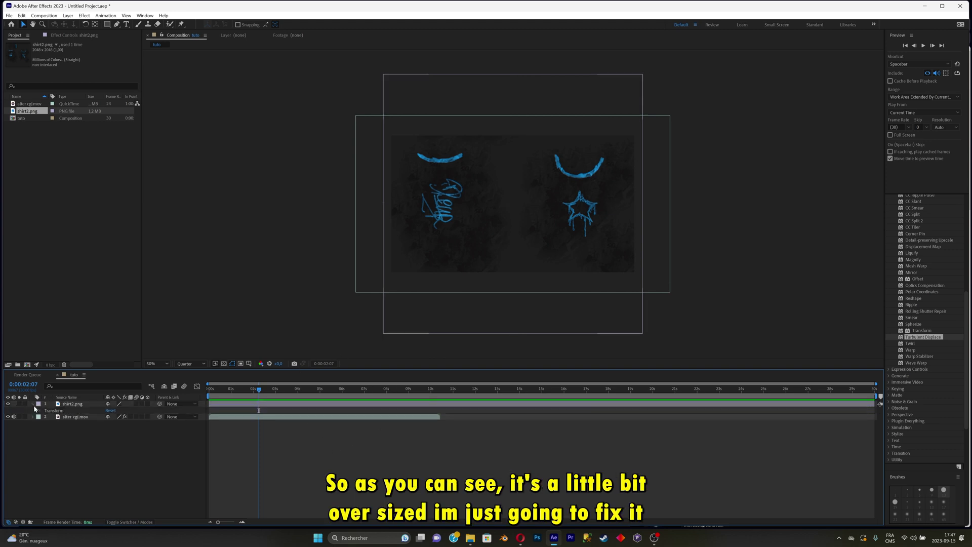
{"action": "left_click", "coordinate": [39, 411]}
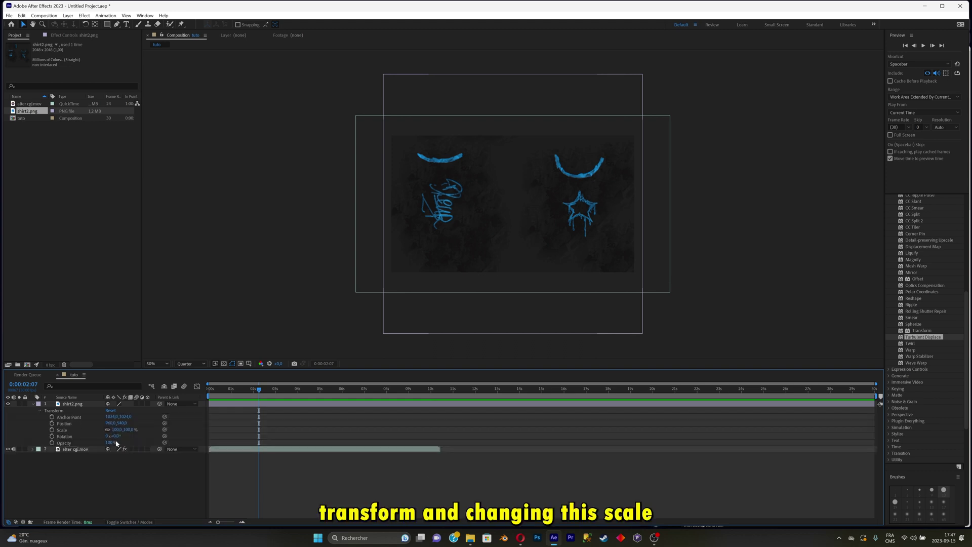
{"action": "mouse_move", "coordinate": [128, 429]}
{"action": "left_mouse_down"}
{"action": "mouse_move", "coordinate": [100, 430]}
{"action": "mouse_move", "coordinate": [109, 430]}
{"action": "left_mouse_up"}
{"action": "left_click_drag", "start_coordinate": [527, 230], "coordinate": [526, 230]}
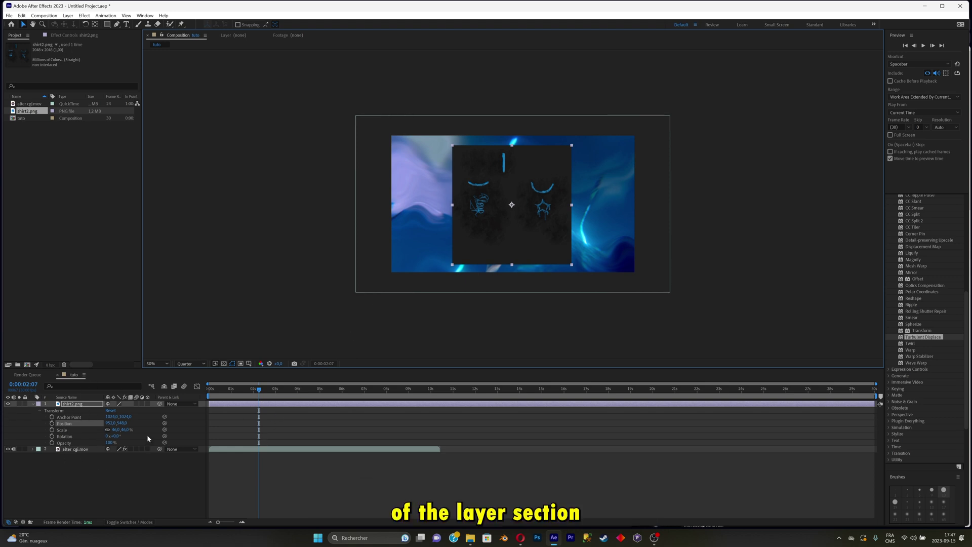
Try Difference, Linear Dodge and Linear Light blend modes on shirt2.png while repositioning it
{"action": "left_click", "coordinate": [138, 522]}
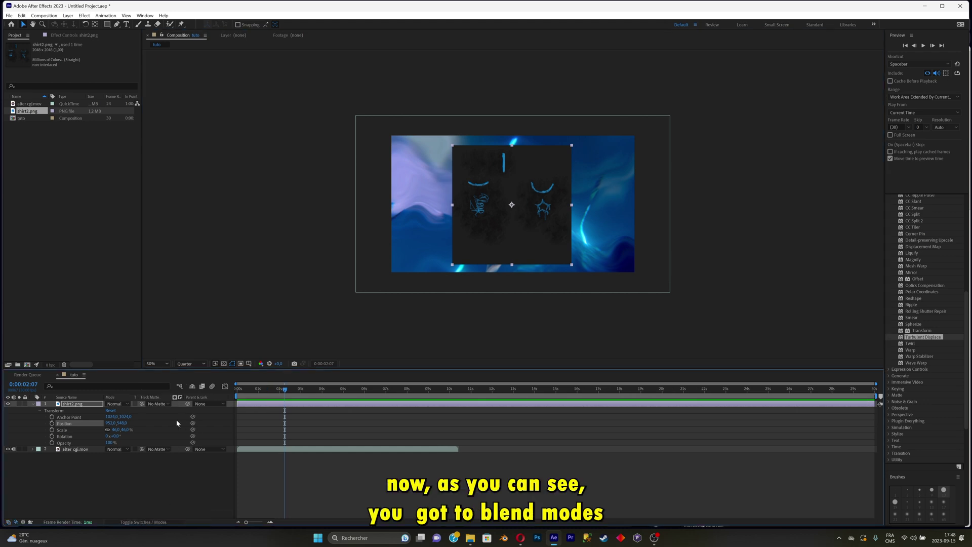
{"action": "left_click_drag", "start_coordinate": [485, 214], "coordinate": [510, 187]}
{"action": "left_click", "coordinate": [119, 404]}
{"action": "left_click", "coordinate": [151, 261]}
{"action": "left_click", "coordinate": [117, 403]}
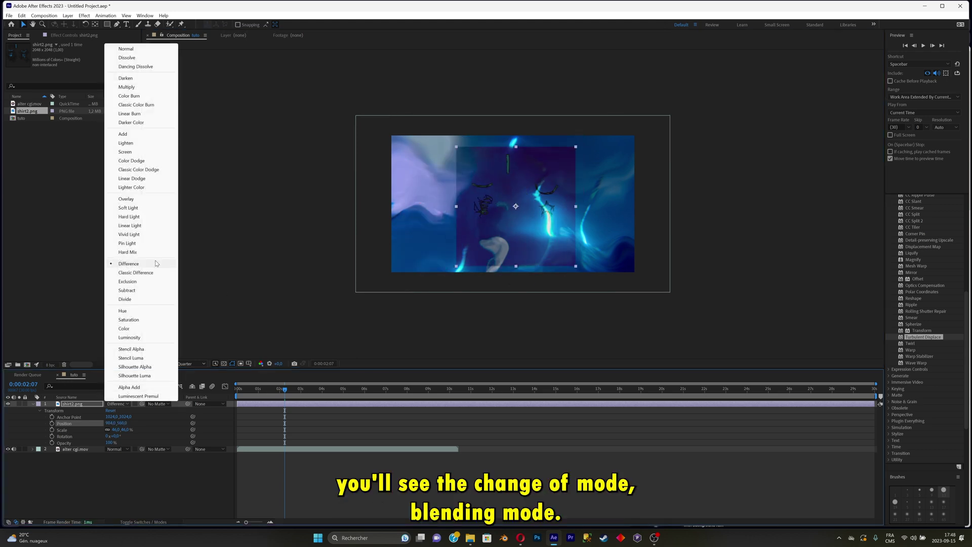
{"action": "left_click", "coordinate": [151, 179]}
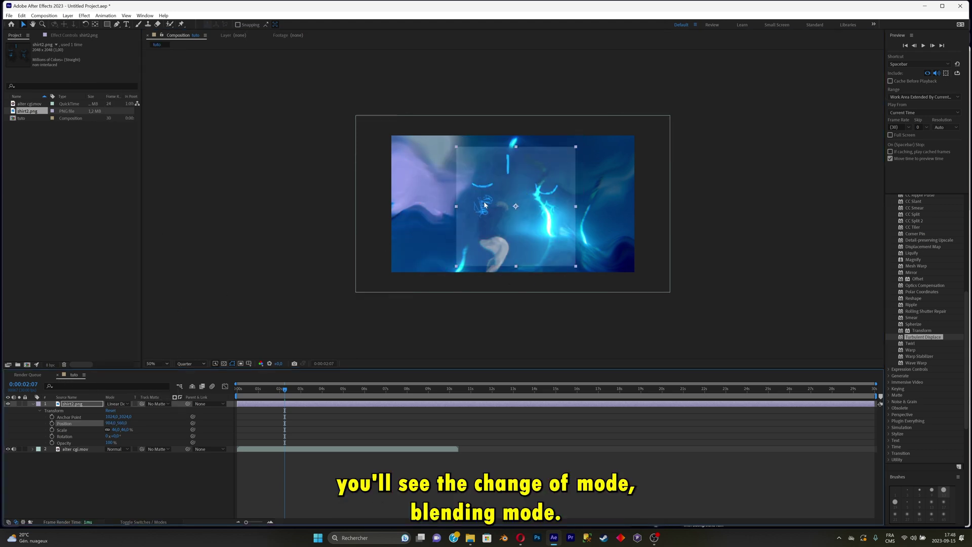
{"action": "left_click_drag", "start_coordinate": [484, 204], "coordinate": [434, 213]}
{"action": "left_click", "coordinate": [117, 404]}
{"action": "left_click", "coordinate": [137, 227]}
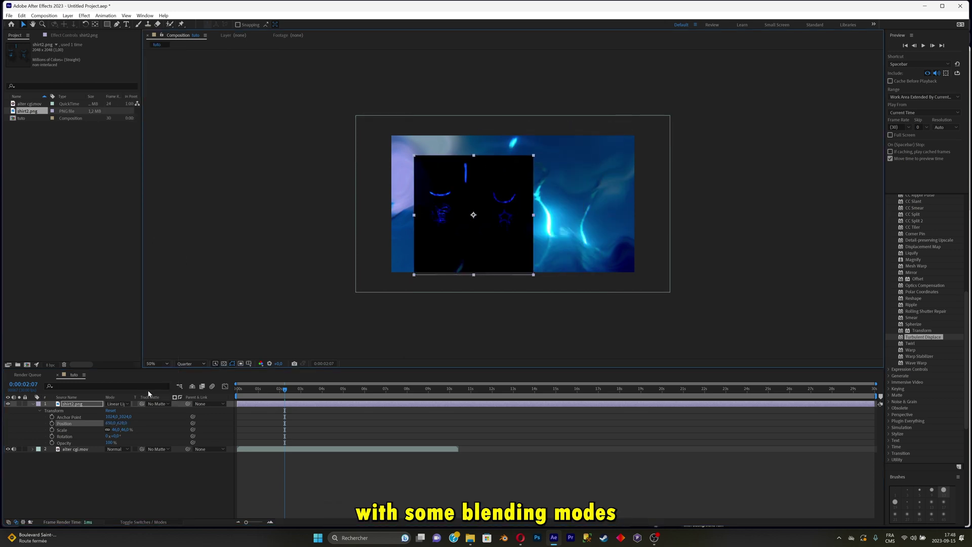
Set shirt2.png to Overlay, shift it right, and collapse its Transform properties
{"action": "left_click", "coordinate": [116, 404]}
{"action": "left_click", "coordinate": [126, 198]}
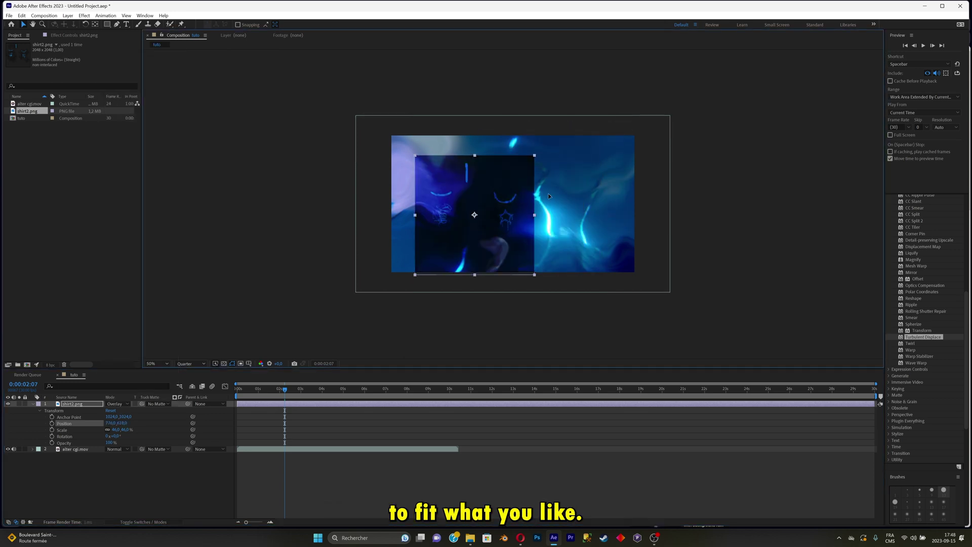
{"action": "left_click_drag", "start_coordinate": [506, 238], "coordinate": [552, 234]}
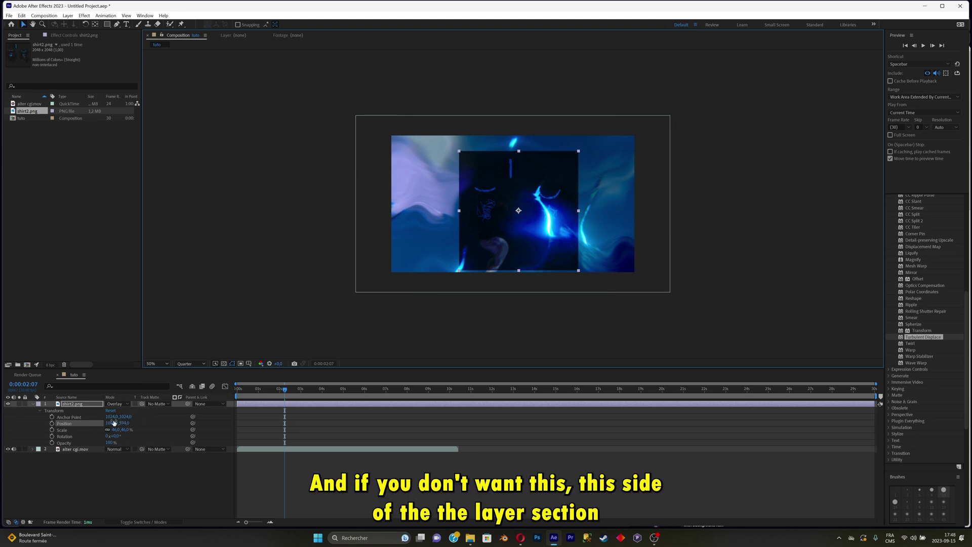
{"action": "left_click", "coordinate": [154, 521]}
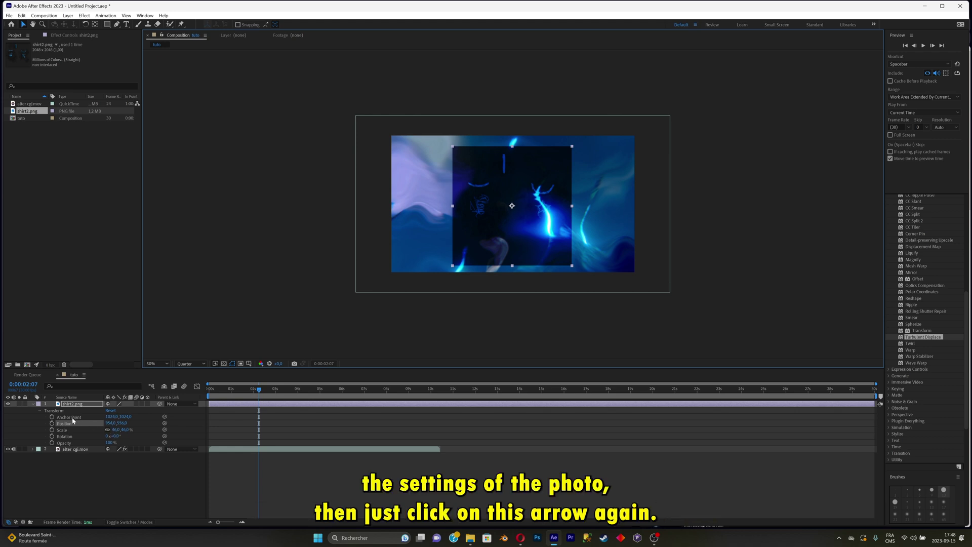
{"action": "left_click", "coordinate": [33, 404]}
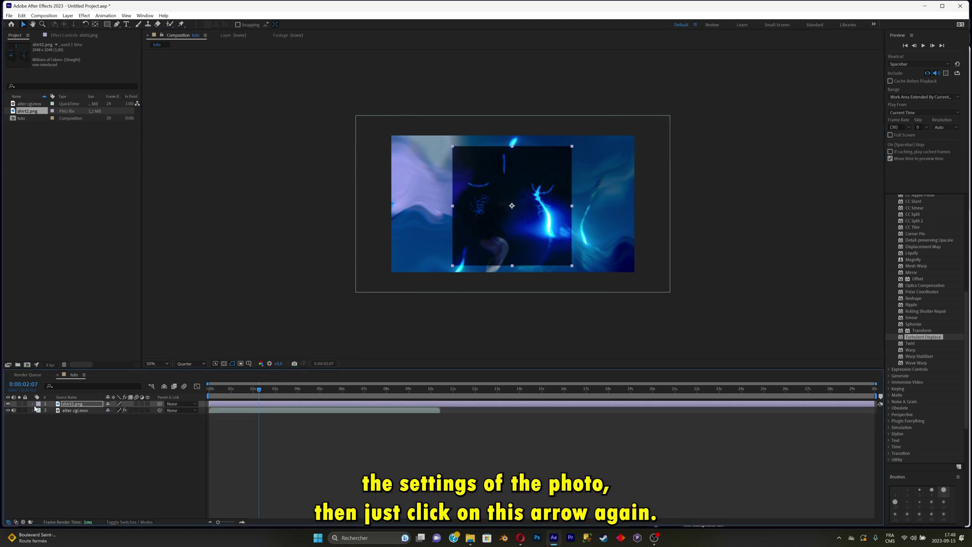
Select both alter cgi.mov and shirt2.png and bring up Pre-compose with Ctrl+Shift+C
{"action": "left_click", "coordinate": [95, 444]}
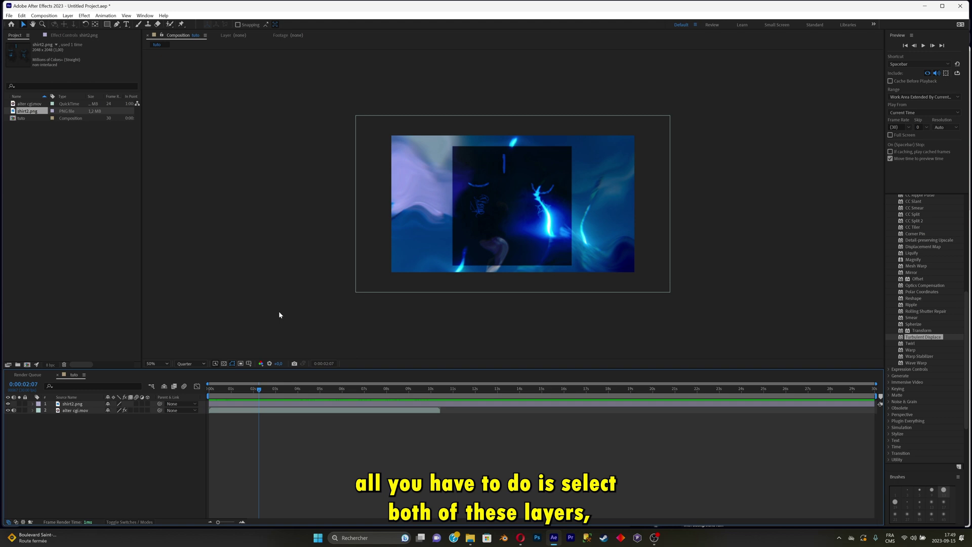
{"action": "left_click", "coordinate": [81, 411]}
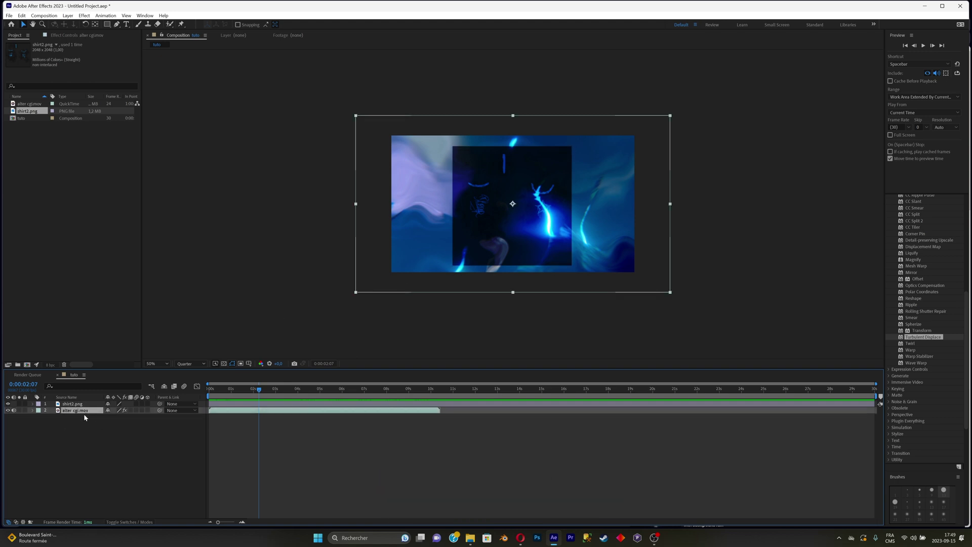
{"action": "left_click", "coordinate": [87, 405], "text": "shift"}
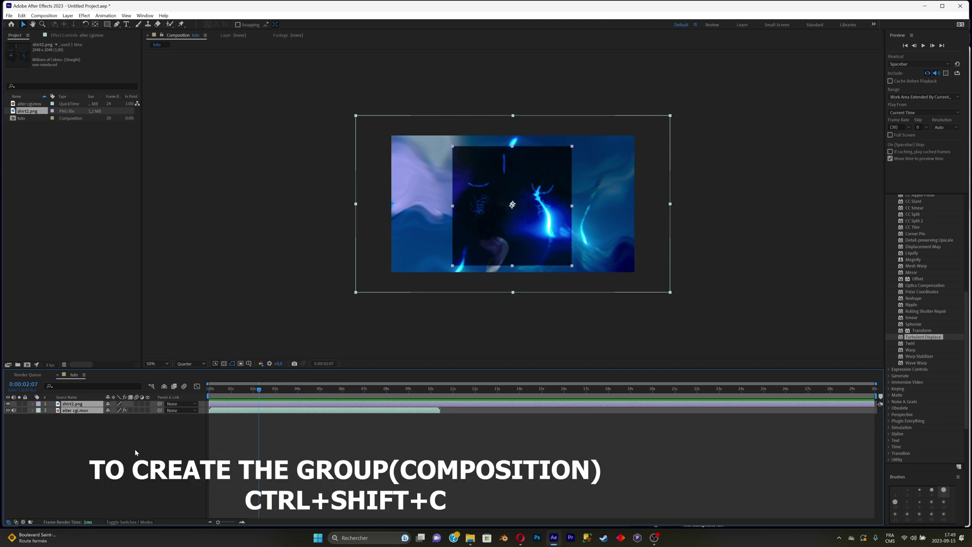
{"action": "key", "text": "ctrl+shift+c"}
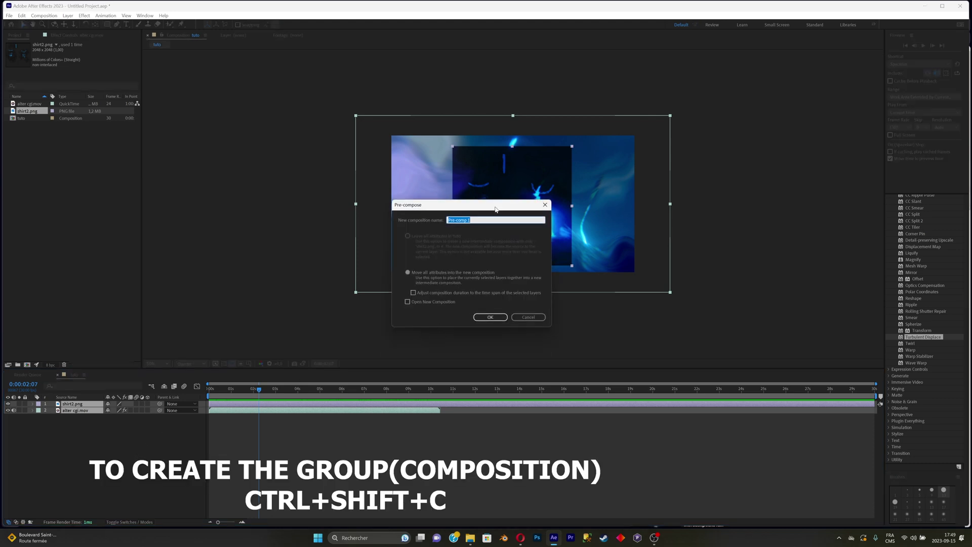
Pre-compose the two layers into a composition named 'group'
{"action": "left_click_drag", "start_coordinate": [486, 204], "coordinate": [525, 249]}
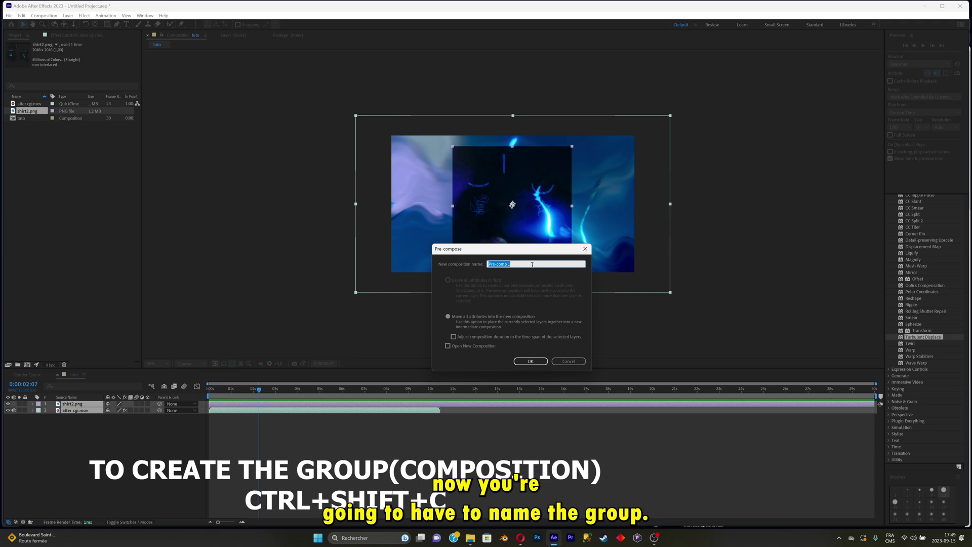
{"action": "type", "text": "group"}
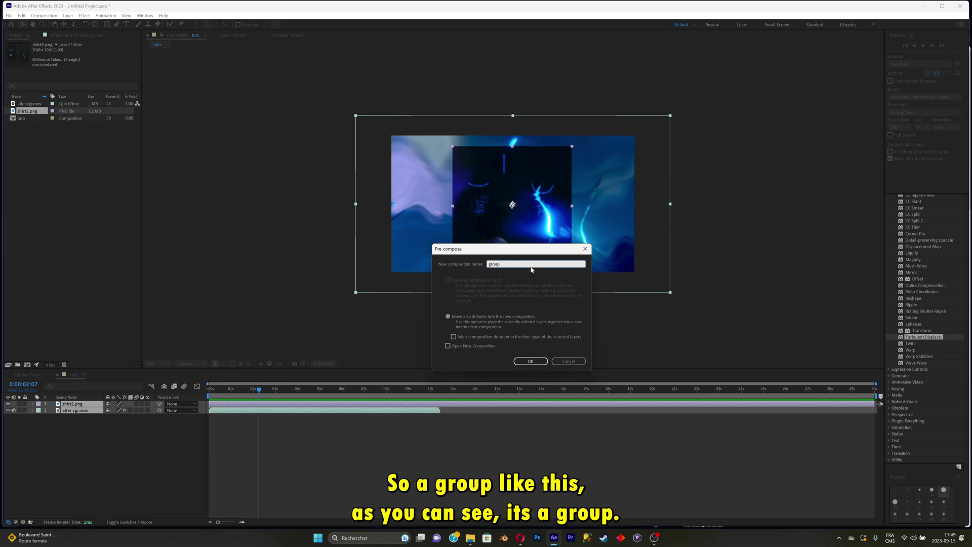
{"action": "left_click", "coordinate": [530, 360]}
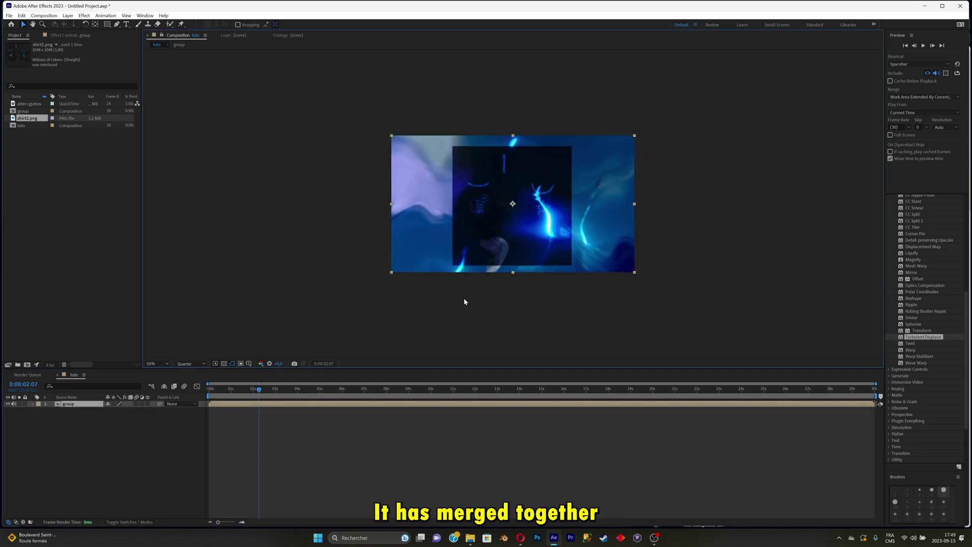
Inside group, move shirt2.png left, then back in tuto shift the group layer right and down
{"action": "left_click", "coordinate": [243, 388]}
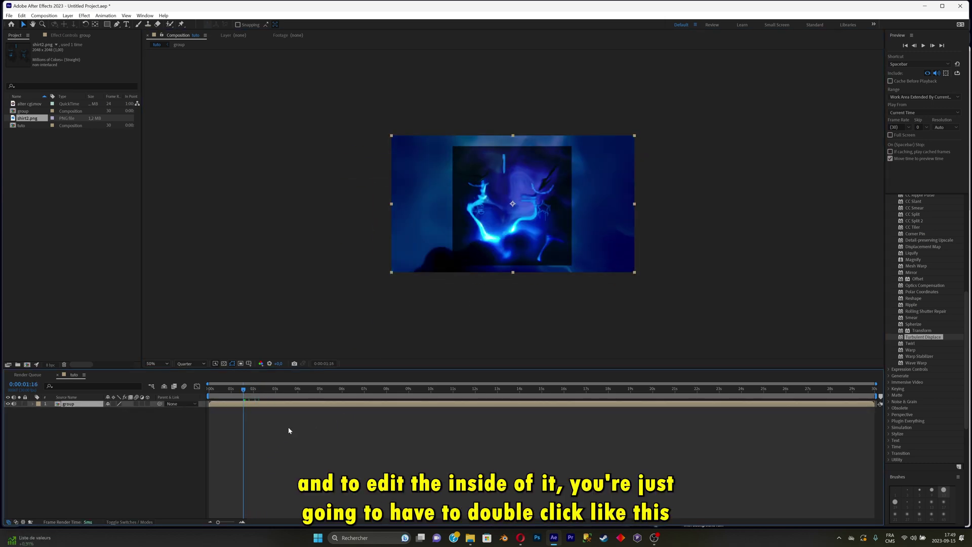
{"action": "double_click", "coordinate": [311, 405]}
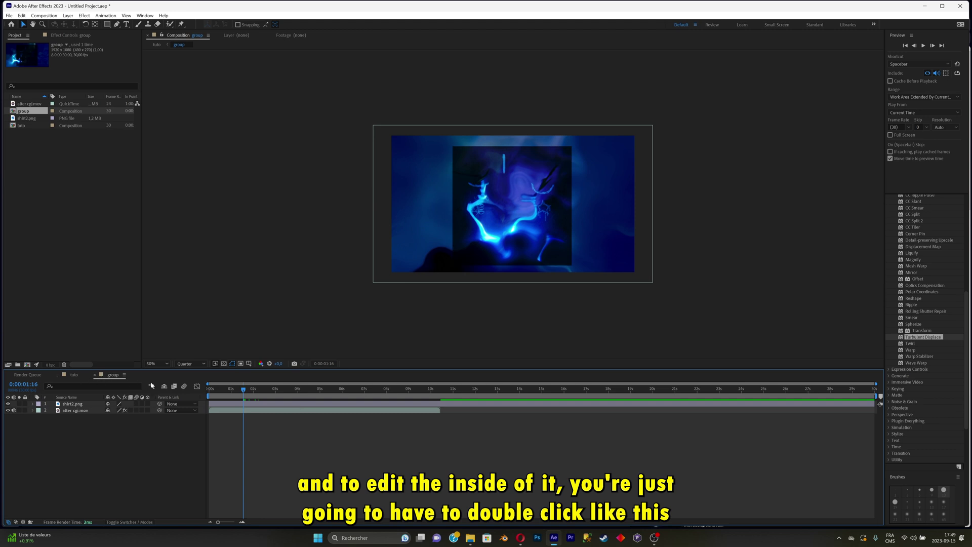
{"action": "left_click", "coordinate": [341, 404]}
{"action": "left_click_drag", "start_coordinate": [536, 232], "coordinate": [479, 238]}
{"action": "left_click", "coordinate": [417, 444]}
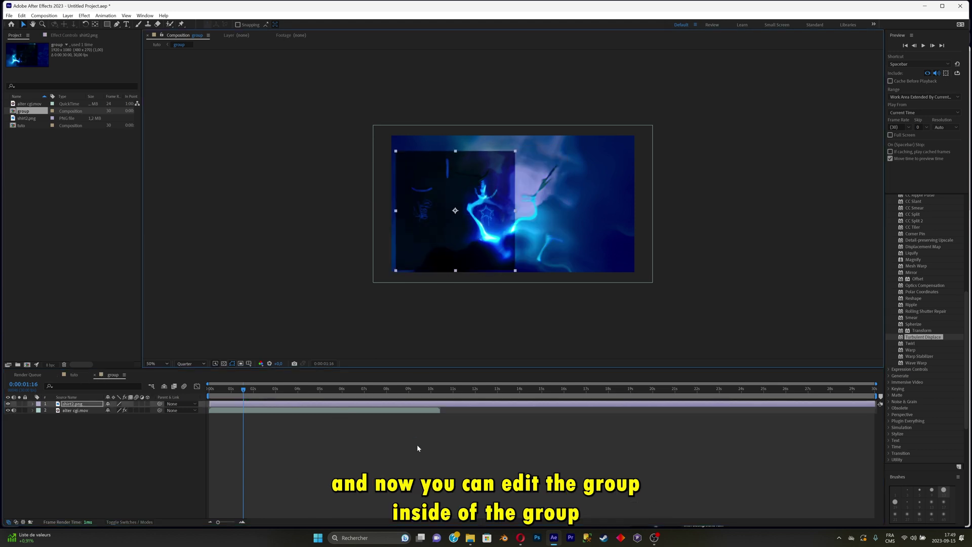
{"action": "left_click", "coordinate": [74, 374]}
{"action": "left_click_drag", "start_coordinate": [580, 255], "coordinate": [608, 250]}
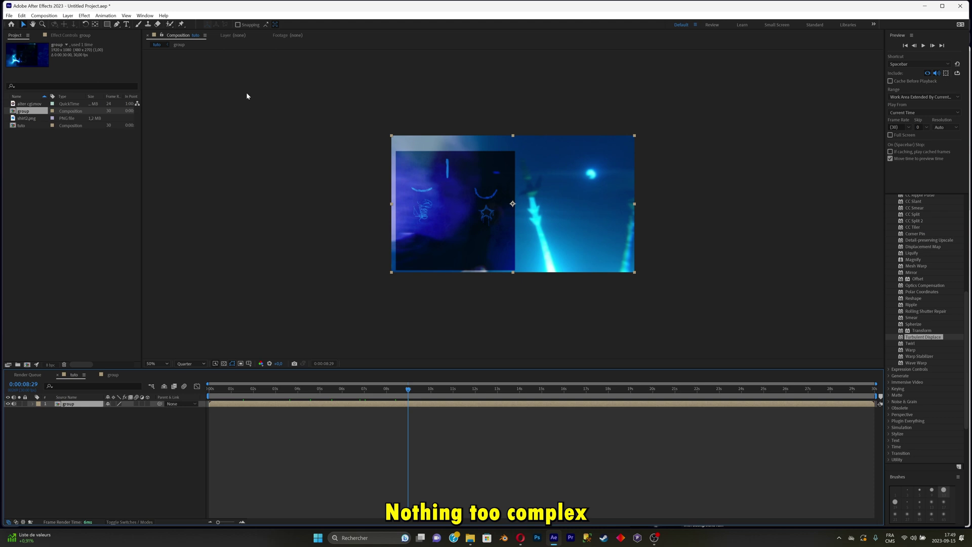
Undo a trial move of the group layer and pan the view to recentre the composition
{"action": "left_click_drag", "start_coordinate": [514, 202], "coordinate": [536, 199]}
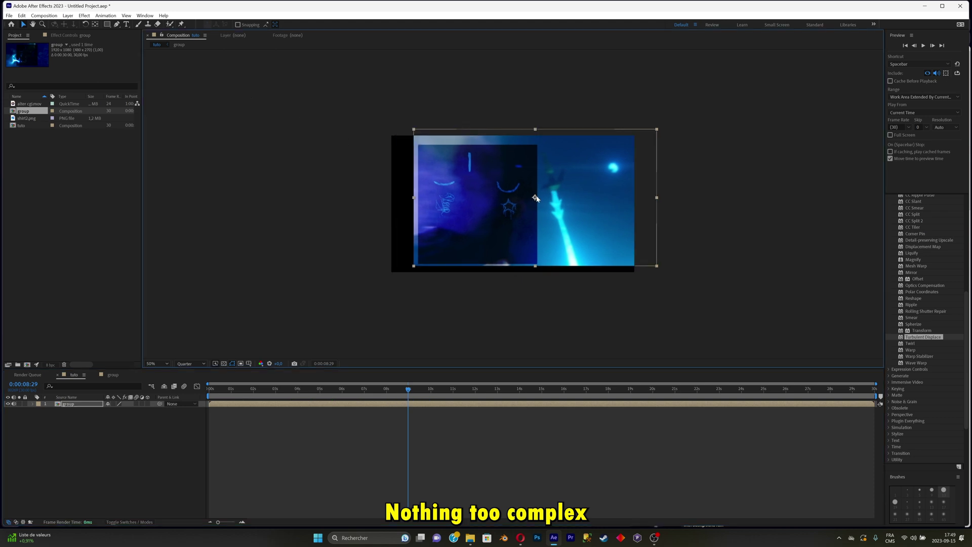
{"action": "key", "text": "ctrl+z"}
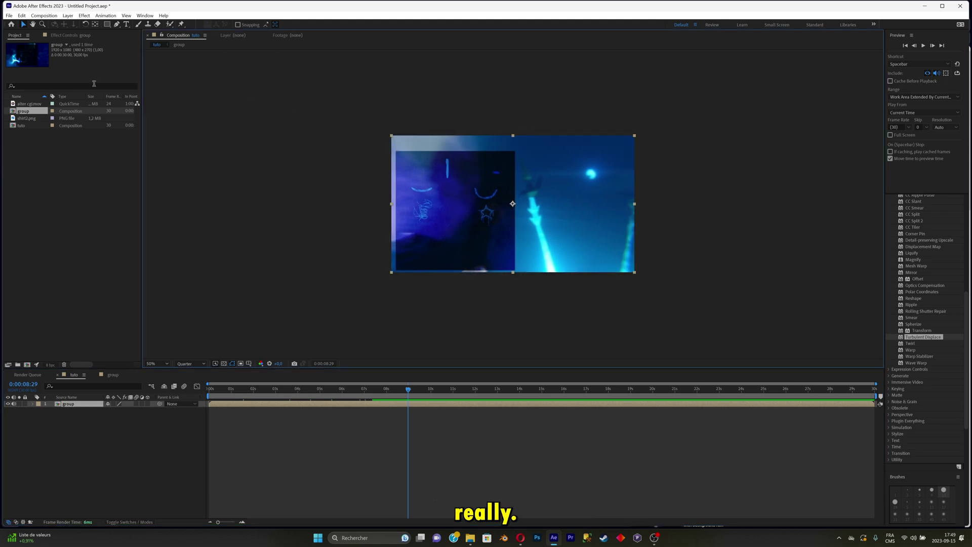
{"action": "left_click", "coordinate": [32, 24]}
{"action": "left_click_drag", "start_coordinate": [500, 193], "coordinate": [514, 167]}
{"action": "scroll", "coordinate": [555, 177], "scroll_direction": "up", "scroll_amount": 2}
{"action": "scroll", "coordinate": [545, 194], "scroll_direction": "down", "scroll_amount": 2}
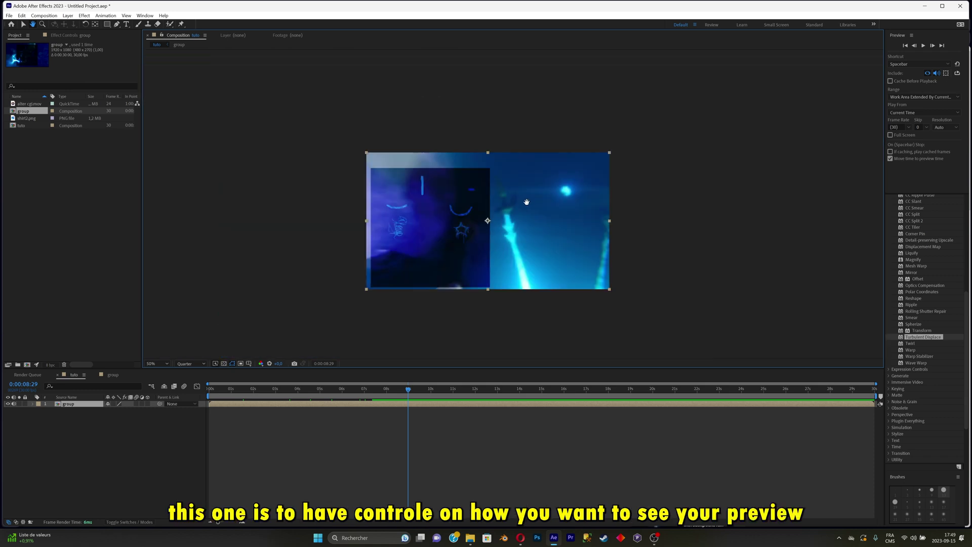
{"action": "left_click_drag", "start_coordinate": [529, 201], "coordinate": [554, 205]}
{"action": "left_click", "coordinate": [23, 25]}
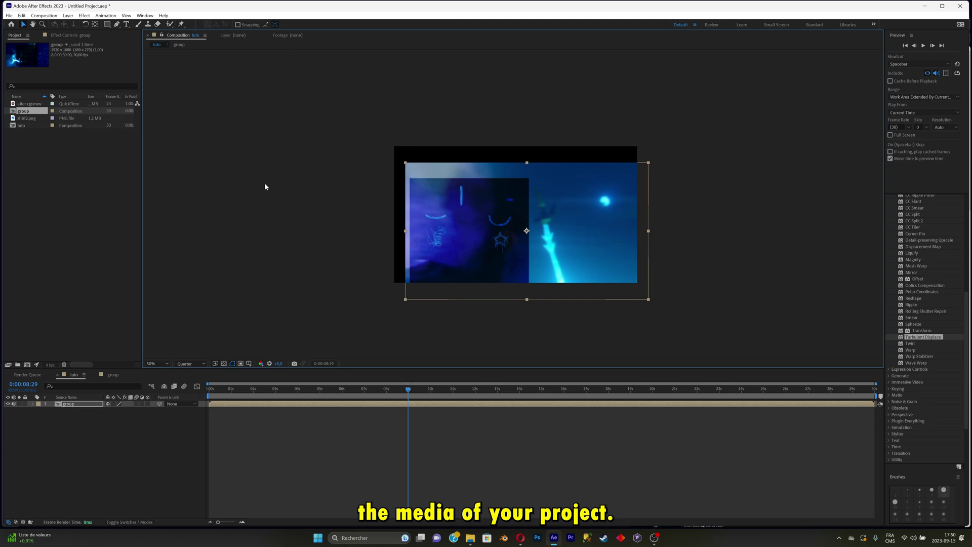
{"action": "key", "text": "ctrl+z"}
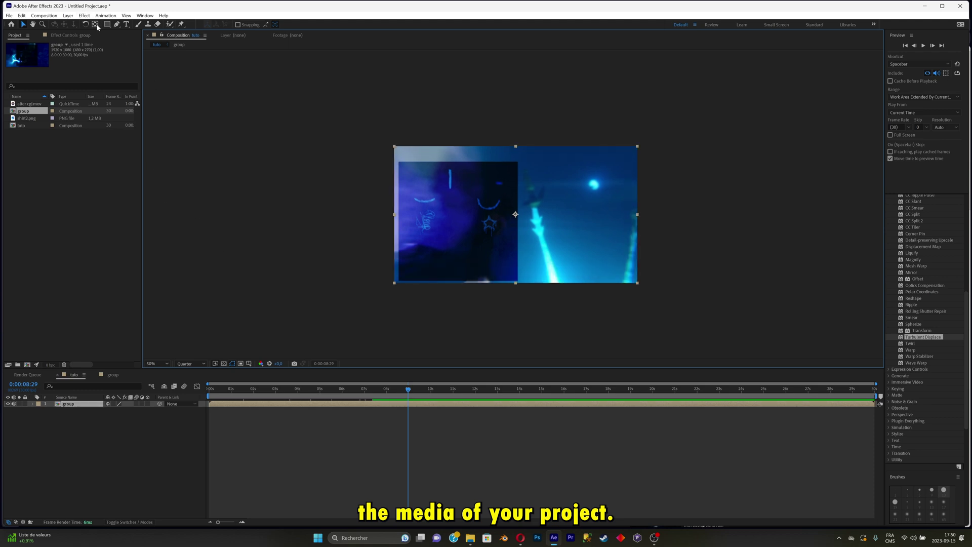
Move the group layer's anchor point to its top-right corner and rotate it about 101 degrees
{"action": "left_click", "coordinate": [95, 24]}
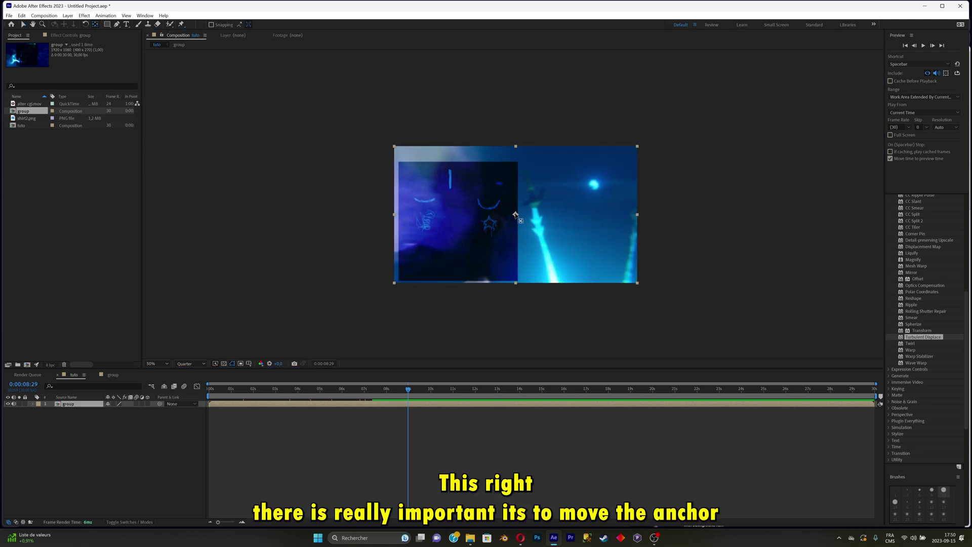
{"action": "left_click_drag", "start_coordinate": [515, 214], "coordinate": [638, 150]}
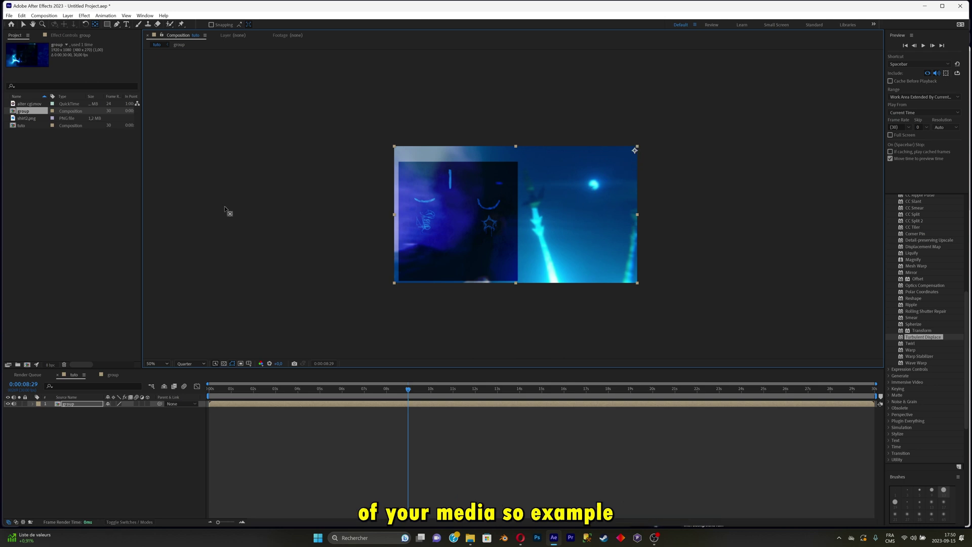
{"action": "left_click", "coordinate": [31, 404]}
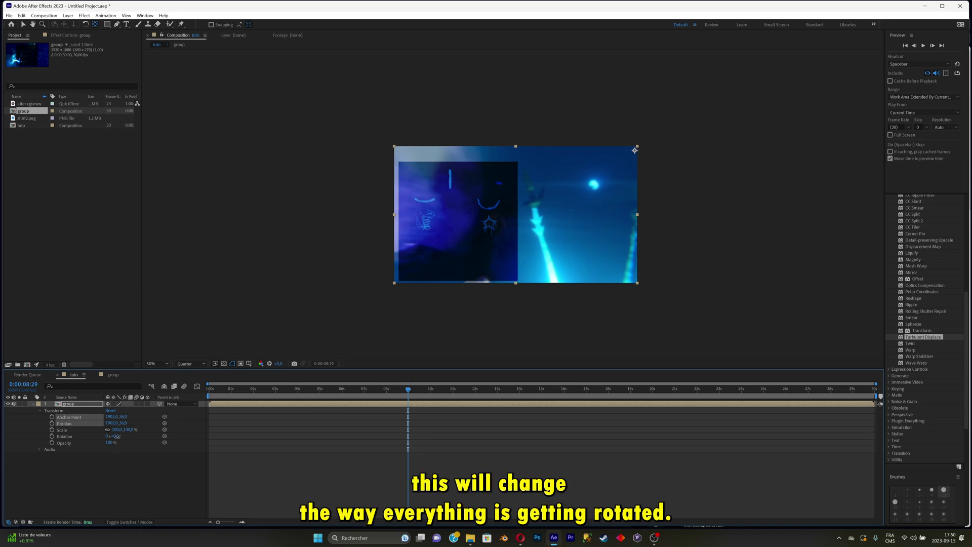
{"action": "left_click_drag", "start_coordinate": [116, 436], "coordinate": [147, 444]}
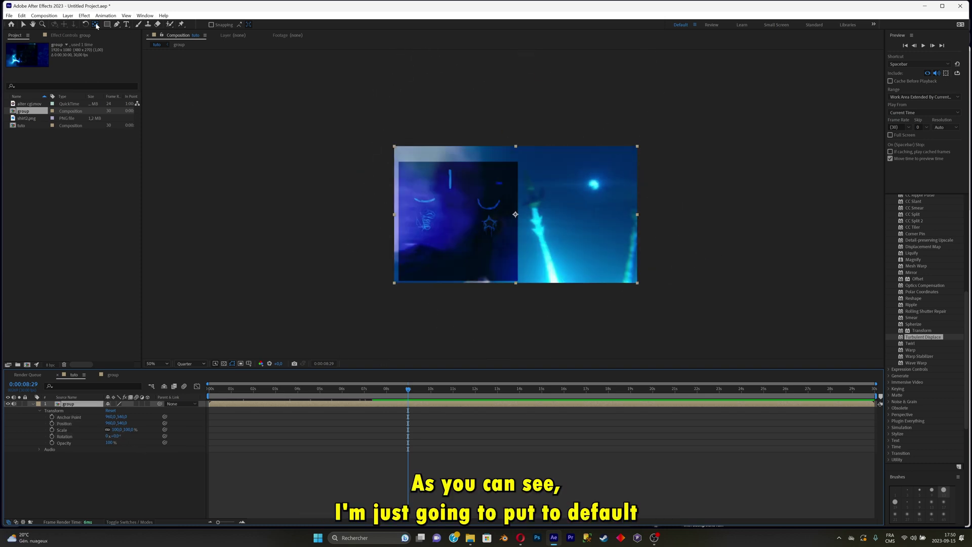
Create a 'writting' text layer set in Mistral at 289 px
{"action": "left_click", "coordinate": [126, 25]}
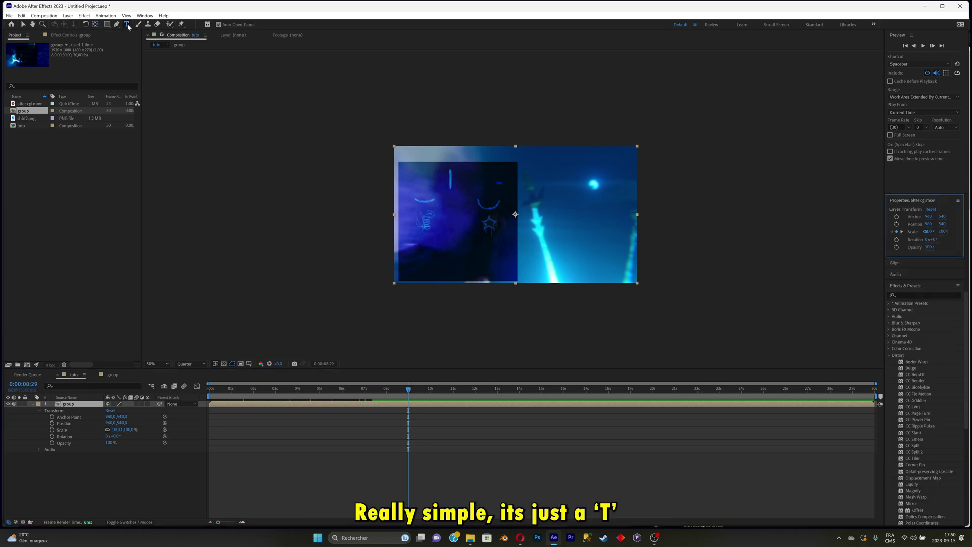
{"action": "left_click", "coordinate": [467, 208]}
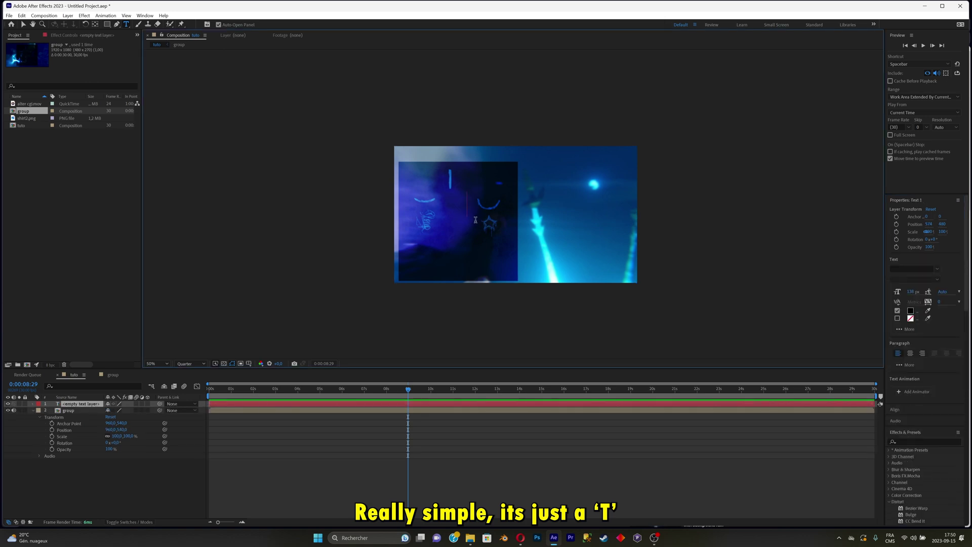
{"action": "type", "text": "writting"}
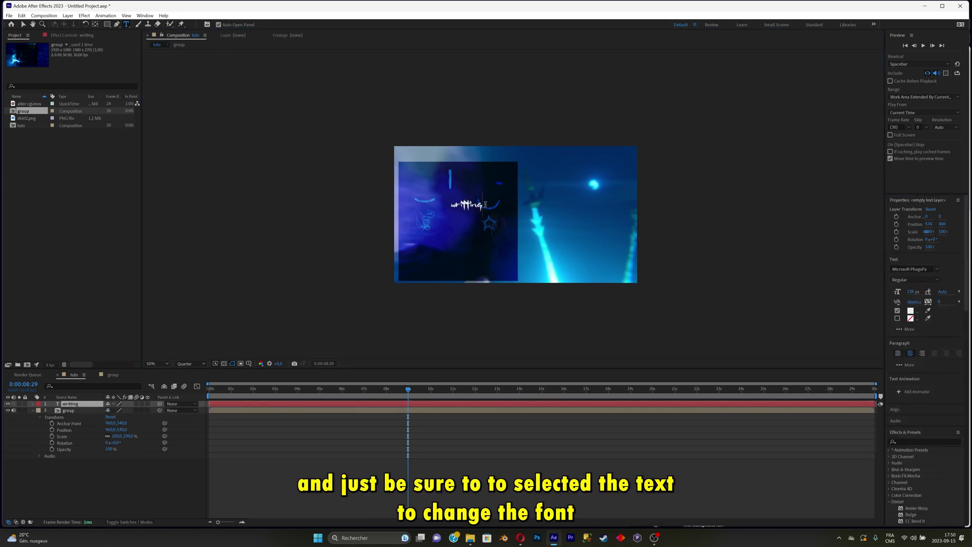
{"action": "left_click_drag", "start_coordinate": [485, 204], "coordinate": [448, 205]}
{"action": "left_click", "coordinate": [924, 271]}
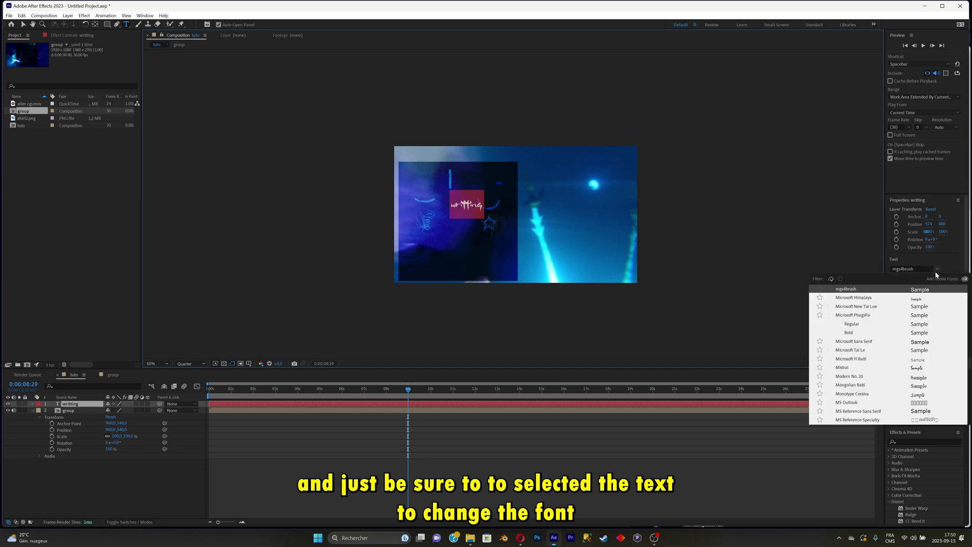
{"action": "left_click", "coordinate": [923, 370]}
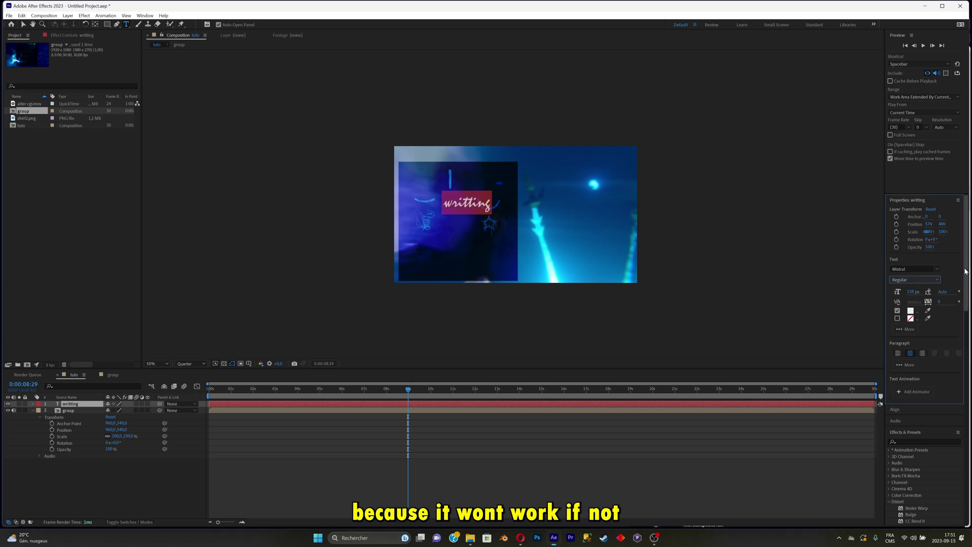
{"action": "left_click_drag", "start_coordinate": [914, 293], "coordinate": [954, 289]}
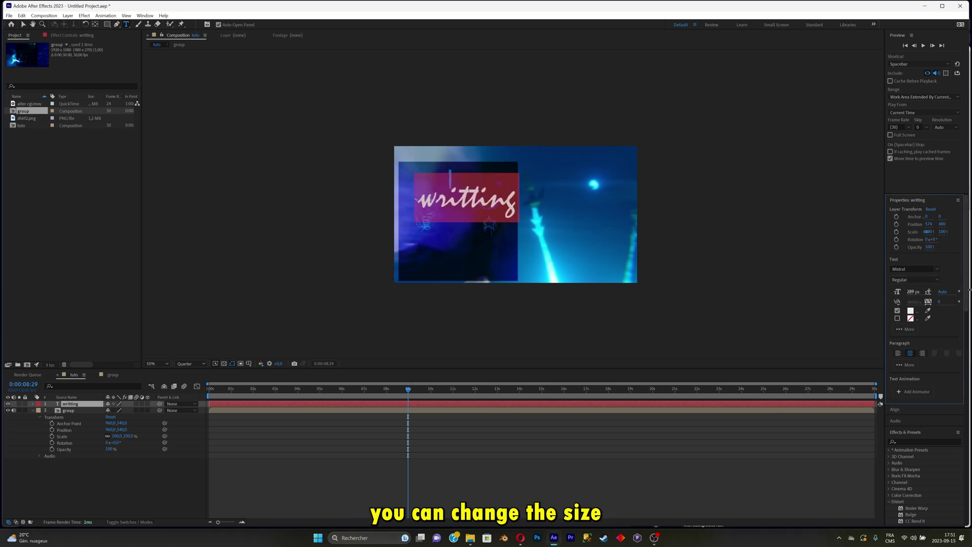
Apply the Turbulent Displace effect to the writting text layer
{"action": "scroll", "coordinate": [929, 354], "scroll_direction": "down", "scroll_amount": 3}
{"action": "scroll", "coordinate": [928, 365], "scroll_direction": "up", "scroll_amount": 1}
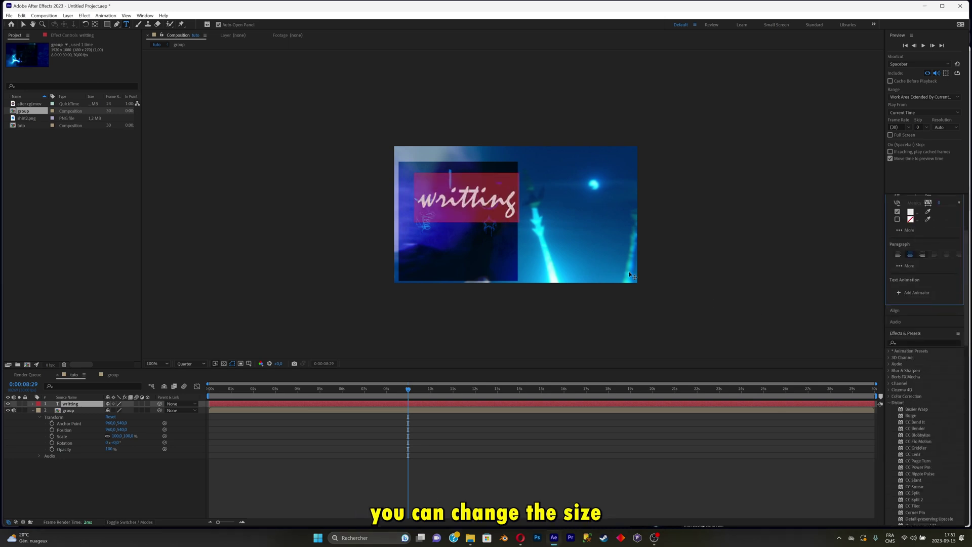
{"action": "key", "text": "period"}
{"action": "key", "text": "period"}
{"action": "key", "text": "period"}
{"action": "key", "text": "period"}
{"action": "key", "text": "comma"}
{"action": "key", "text": "comma"}
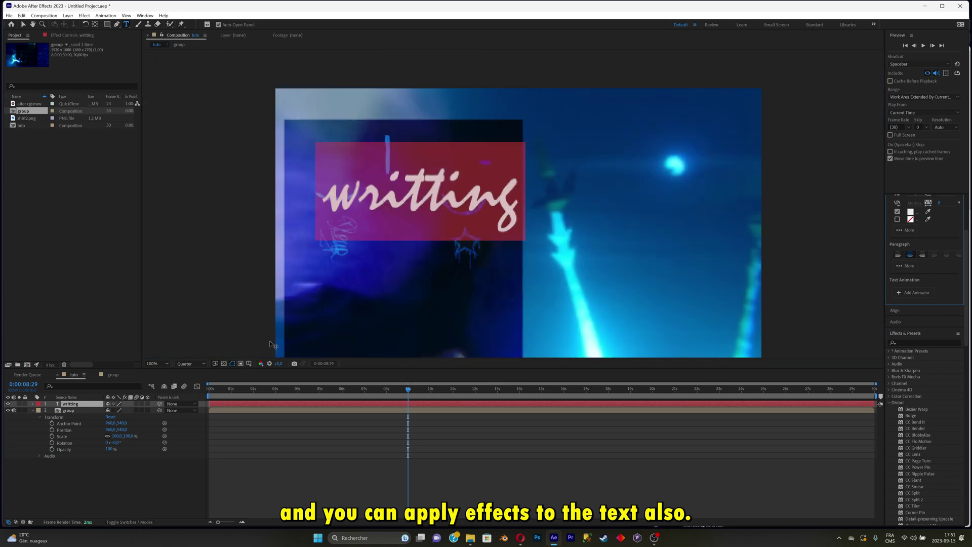
{"action": "left_click_drag", "start_coordinate": [272, 345], "coordinate": [175, 362]}
{"action": "key", "text": "comma"}
{"action": "key", "text": "comma"}
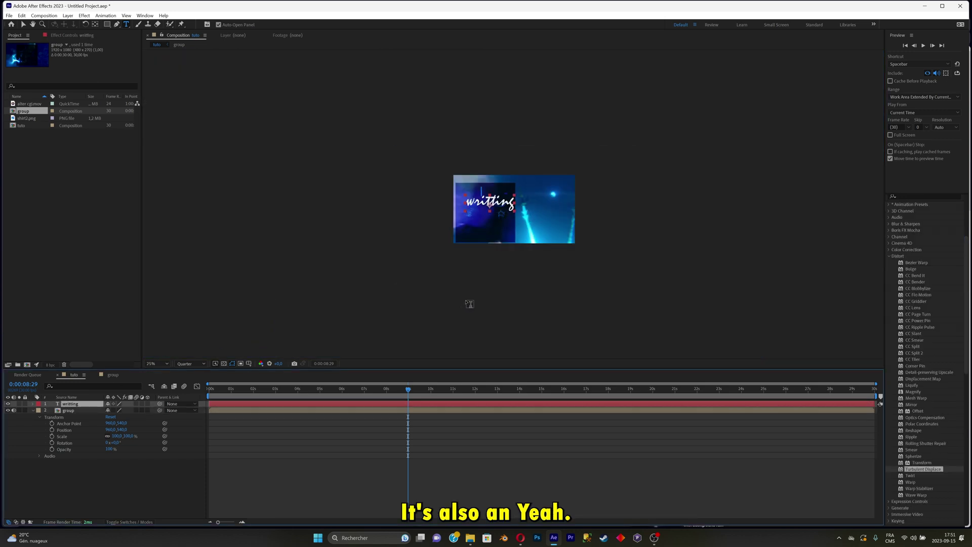
End the tuto work area at 9 seconds and preview the trimmed playback
{"action": "key", "text": "period"}
{"action": "mouse_move", "coordinate": [408, 389]}
{"action": "left_mouse_down"}
{"action": "mouse_move", "coordinate": [381, 386]}
{"action": "mouse_move", "coordinate": [427, 389]}
{"action": "mouse_move", "coordinate": [408, 396]}
{"action": "left_mouse_up"}
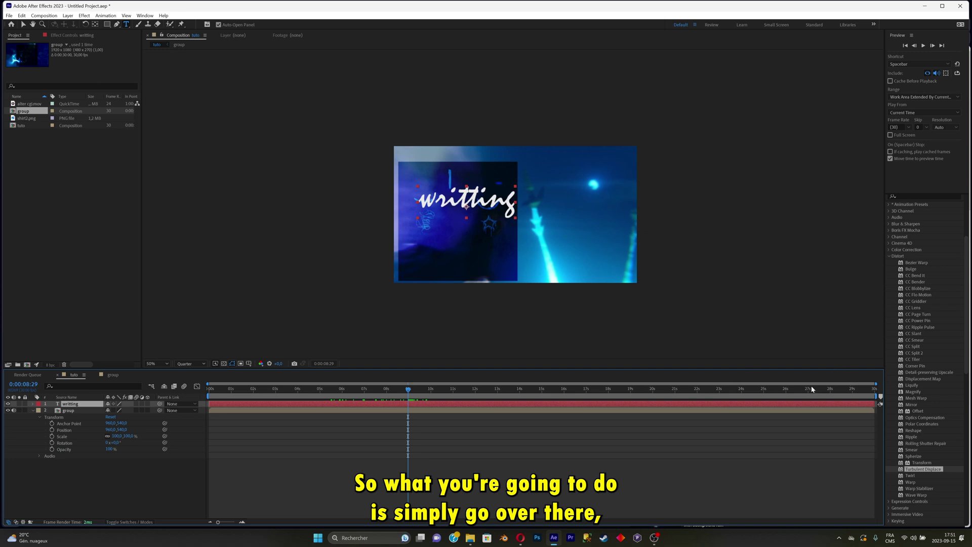
{"action": "left_click_drag", "start_coordinate": [876, 394], "coordinate": [412, 398]}
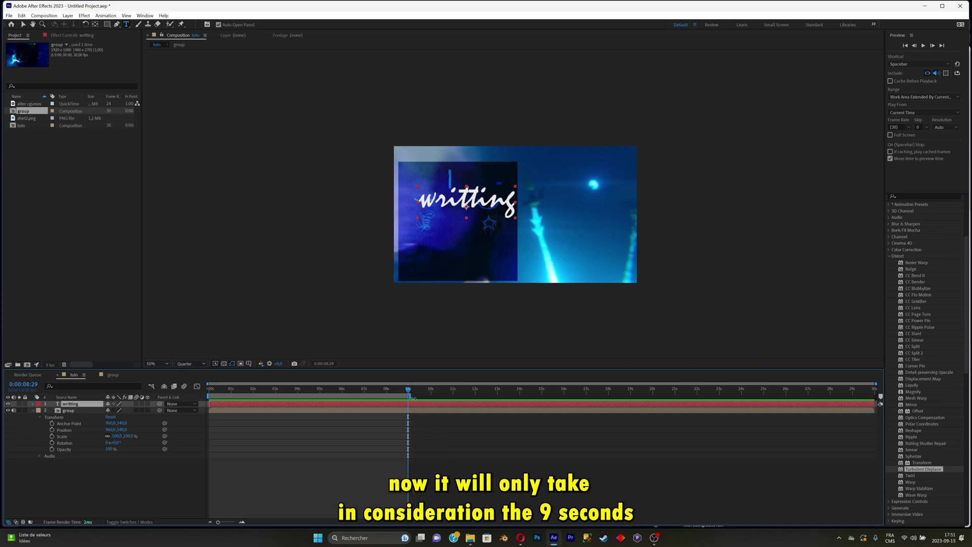
{"action": "key", "text": "space"}
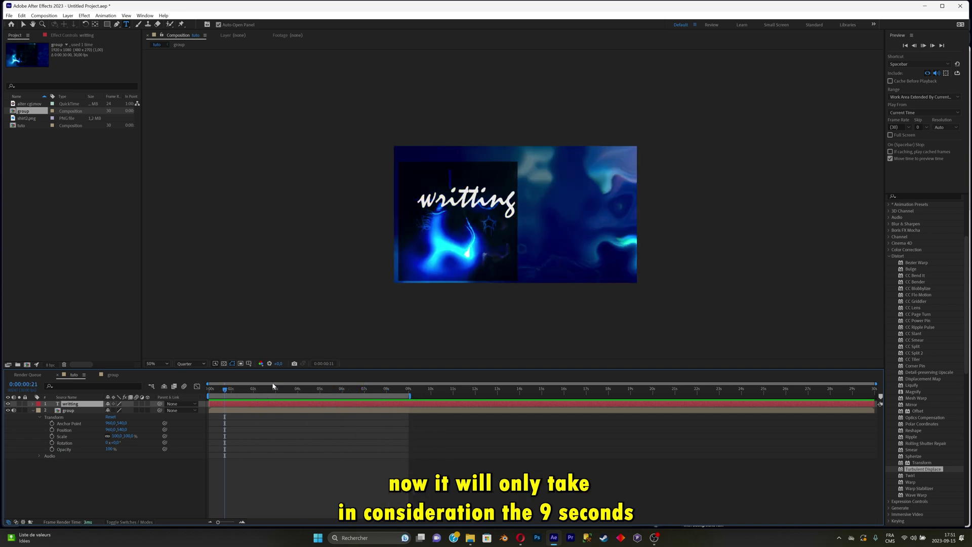
{"action": "left_click", "coordinate": [436, 410]}
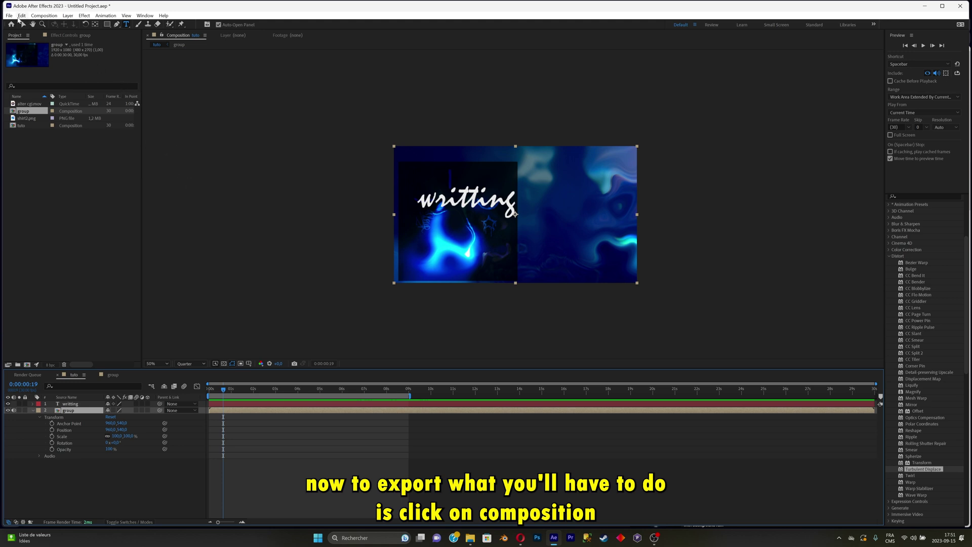
Add the tuto composition to the render queue
{"action": "left_click", "coordinate": [45, 15]}
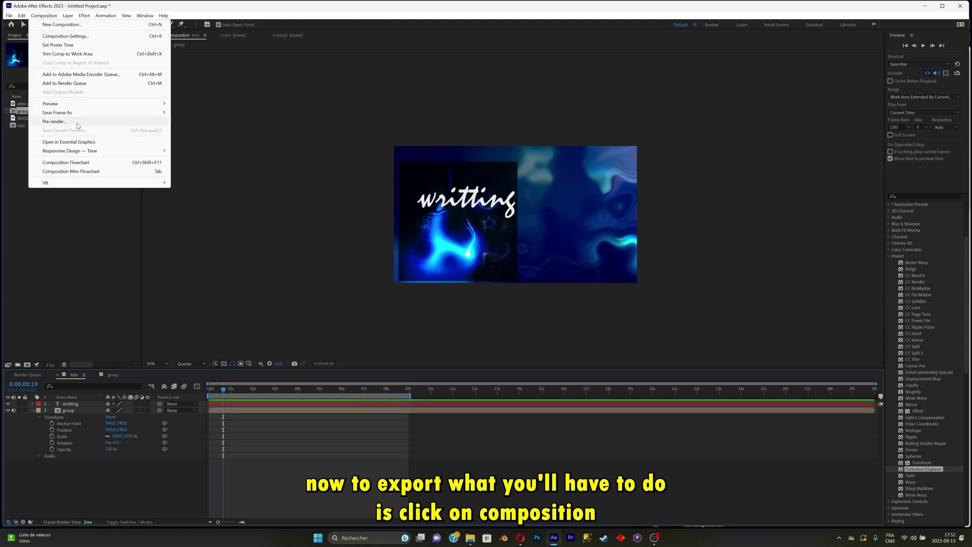
{"action": "left_click", "coordinate": [86, 85]}
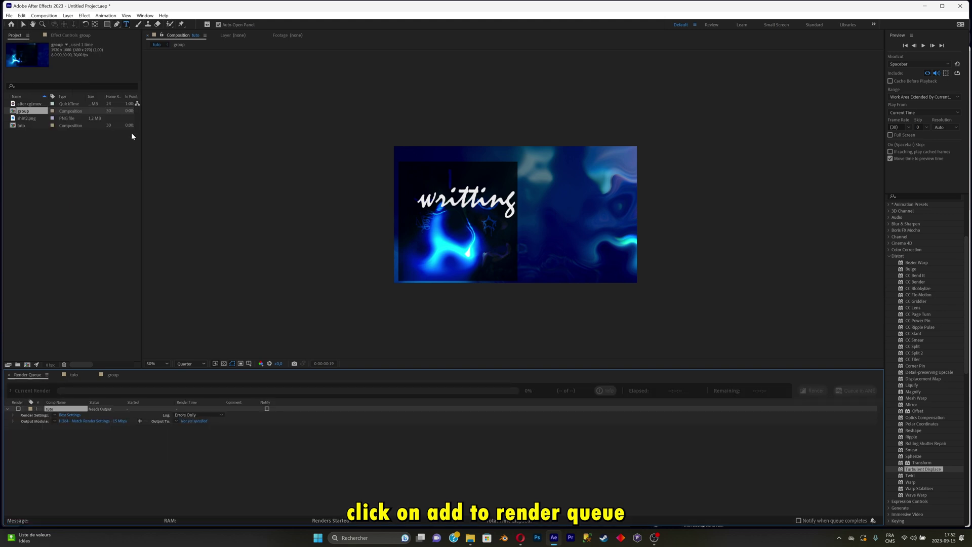
{"action": "left_click", "coordinate": [115, 421]}
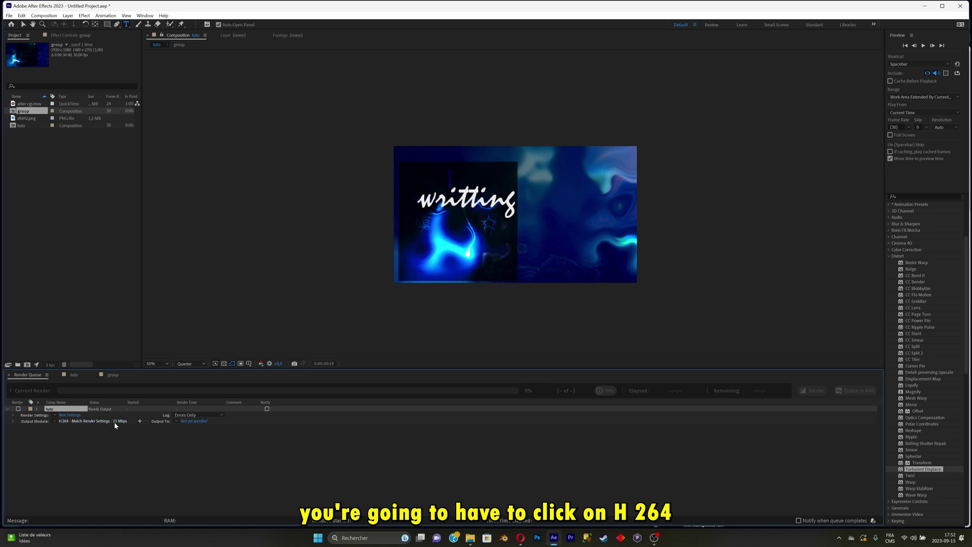
{"action": "left_click", "coordinate": [114, 421]}
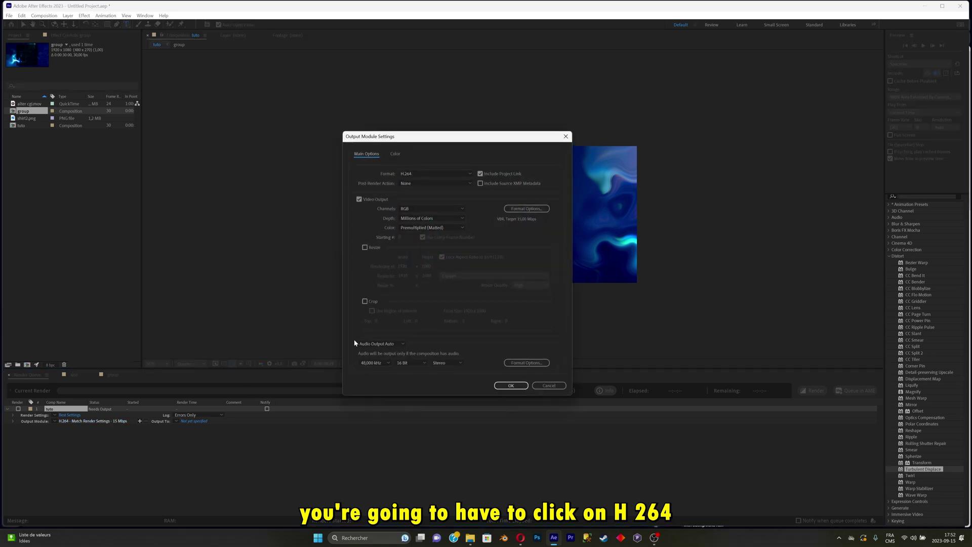
Set the output module to QuickTime with the Apple ProRes 422 HQ codec
{"action": "left_click", "coordinate": [445, 173]}
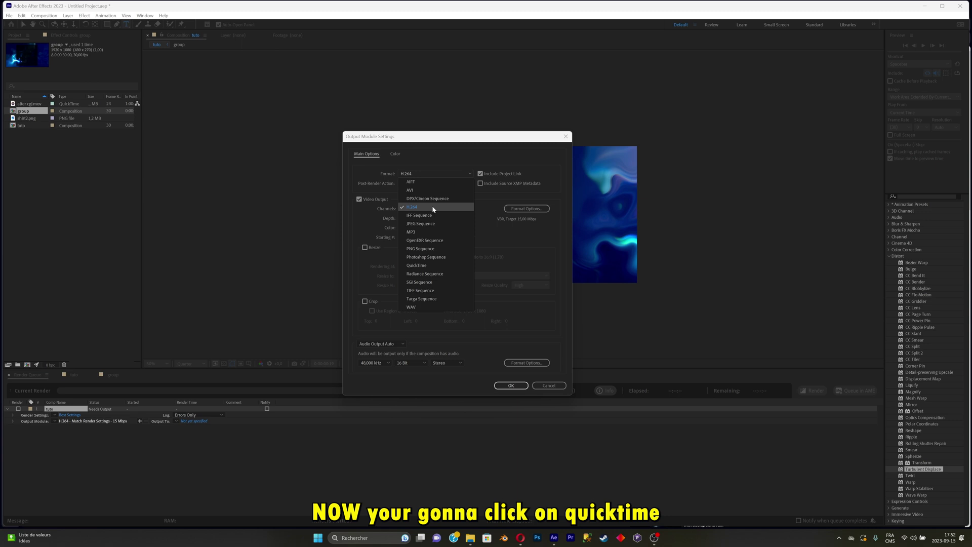
{"action": "left_click", "coordinate": [431, 264]}
{"action": "left_click", "coordinate": [535, 211]}
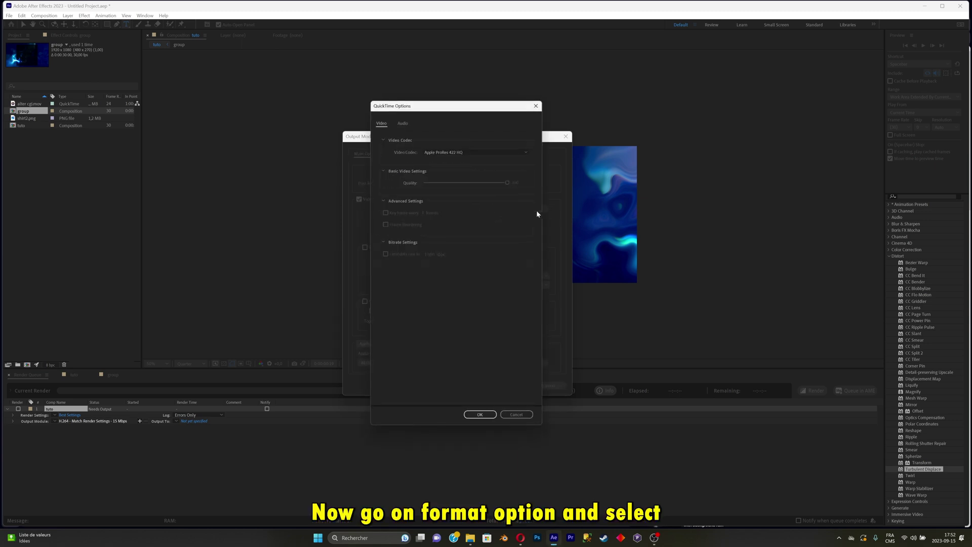
{"action": "left_click", "coordinate": [475, 149]}
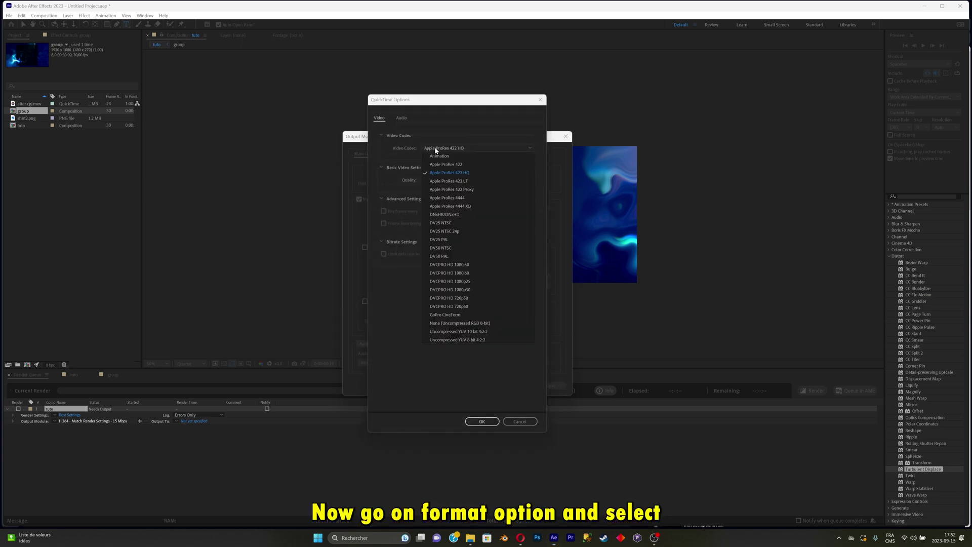
{"action": "left_click", "coordinate": [462, 174]}
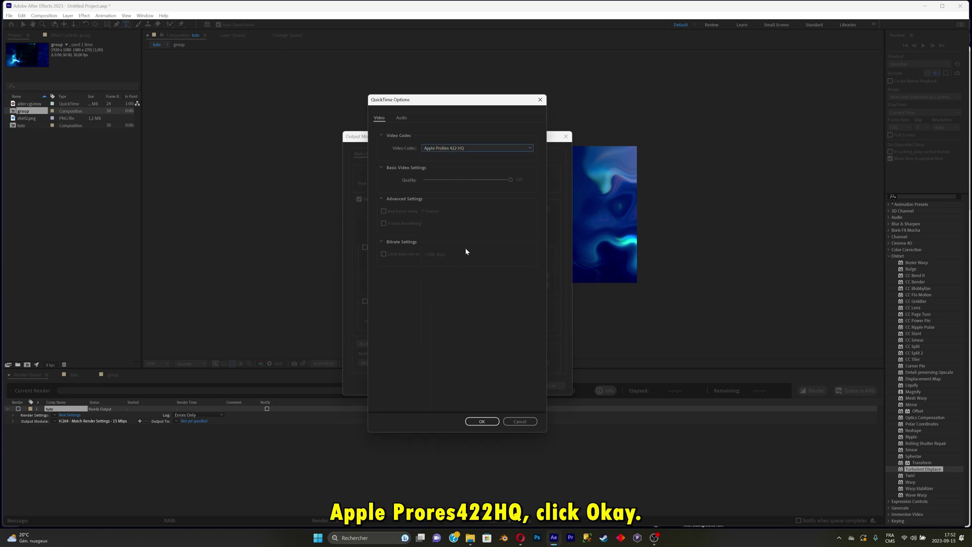
{"action": "left_click", "coordinate": [490, 423]}
{"action": "left_click", "coordinate": [506, 387]}
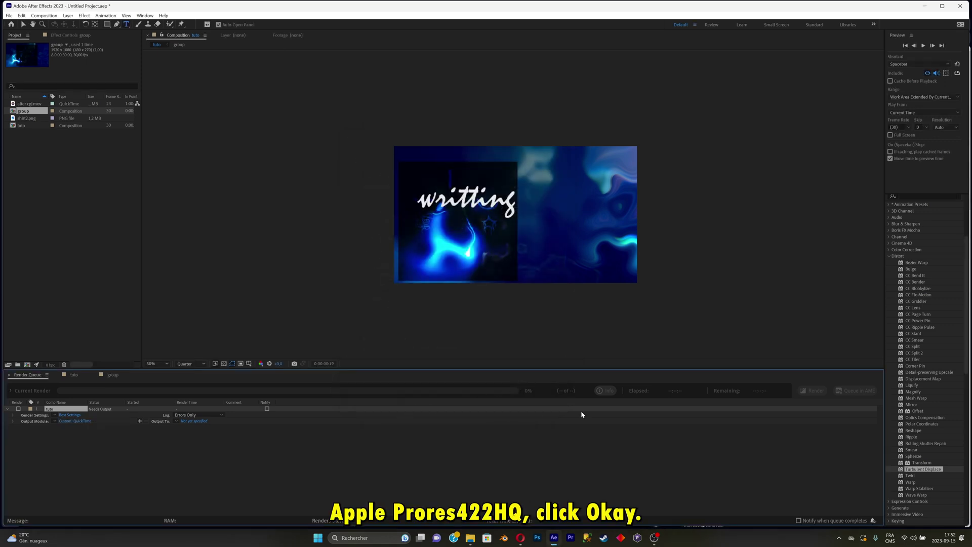
Set the output file to tuto.mov in the Vidéos folder and start rendering
{"action": "left_click", "coordinate": [198, 421]}
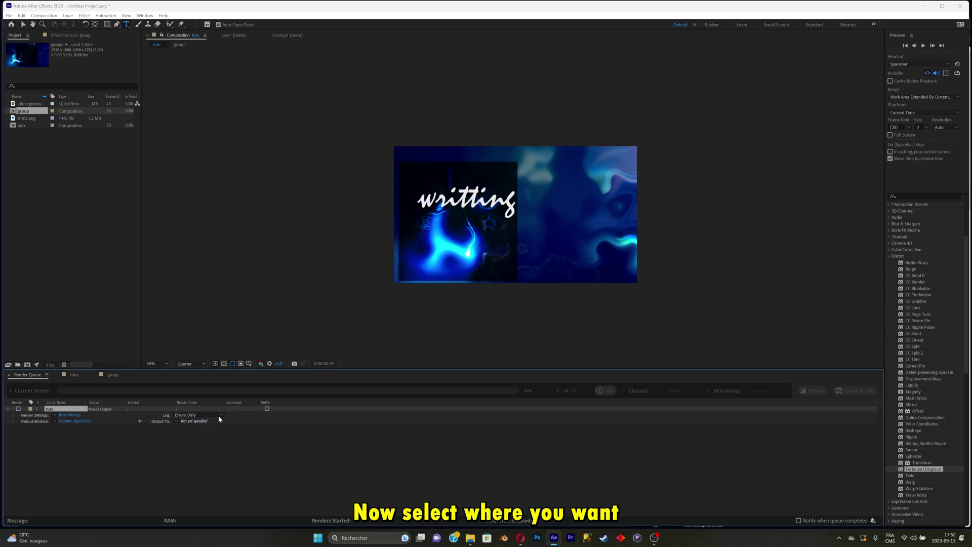
{"action": "left_click", "coordinate": [43, 152]}
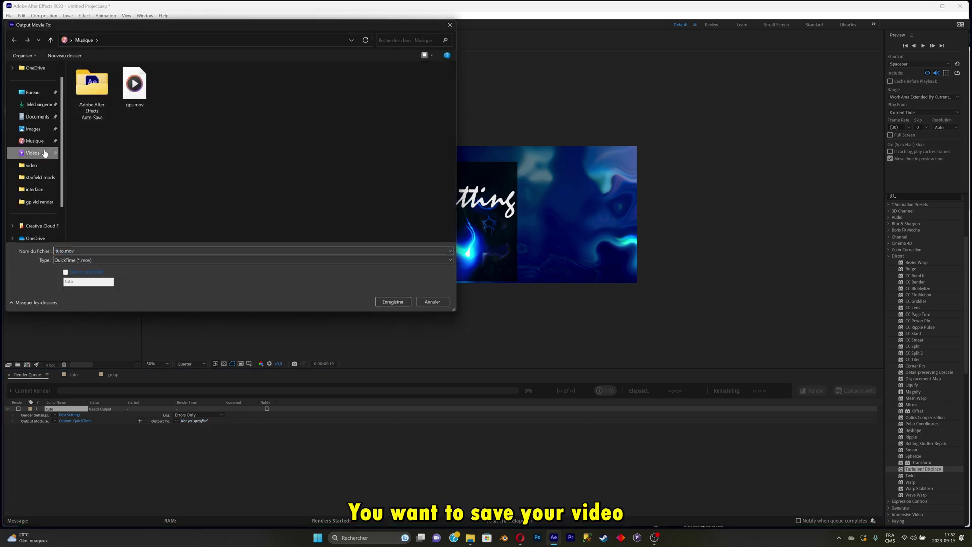
{"action": "left_click", "coordinate": [383, 300]}
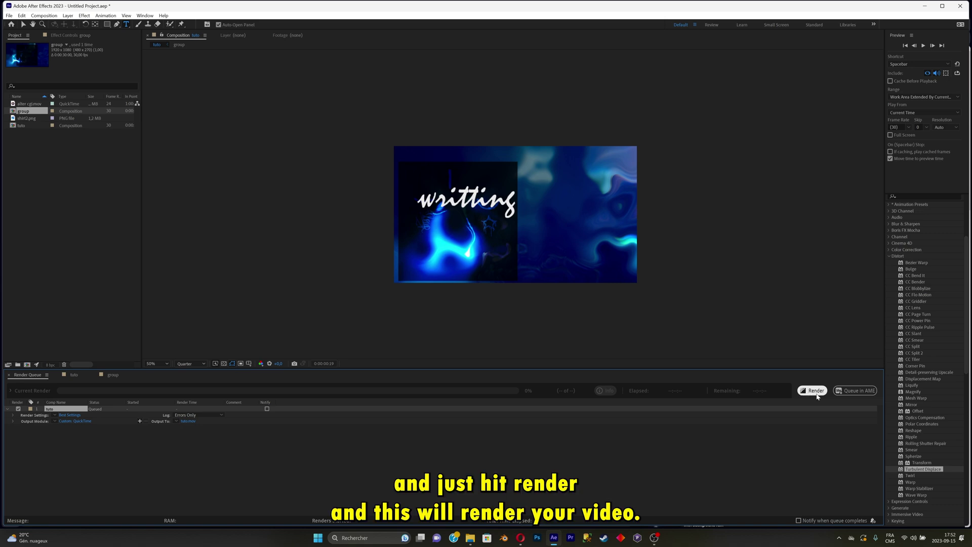
{"action": "left_click", "coordinate": [813, 390]}
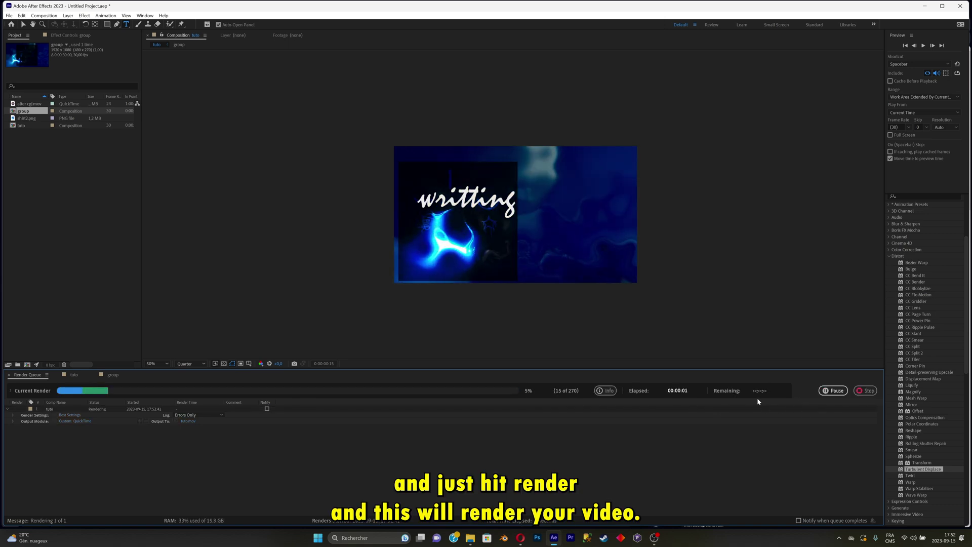